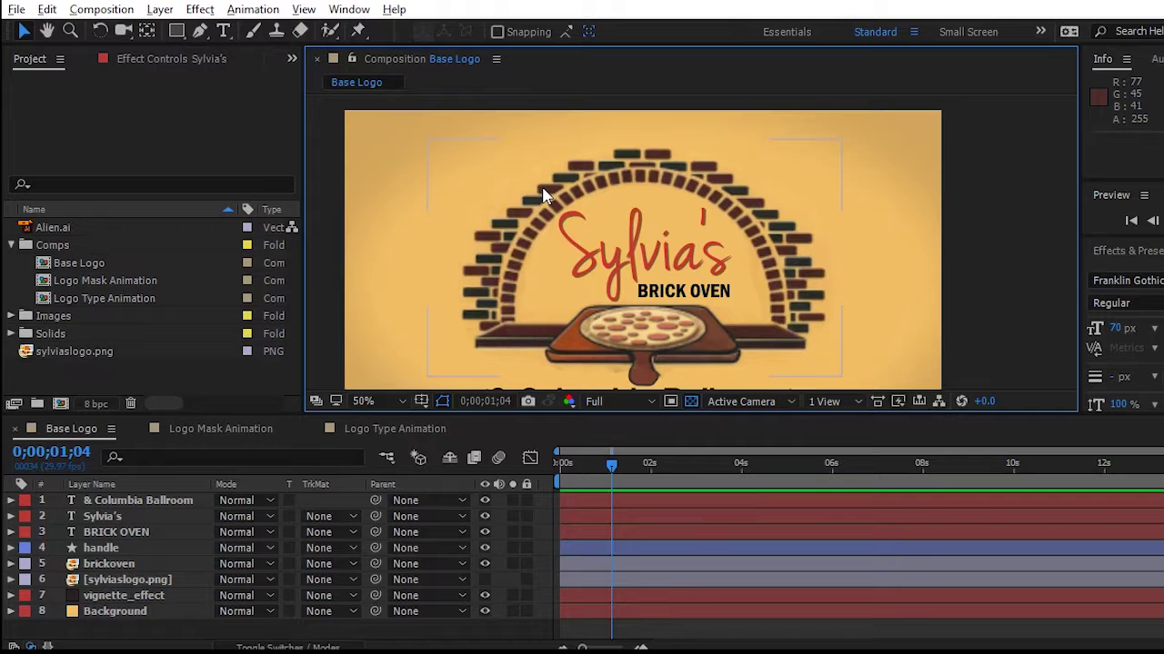
# - With no layer selected, draw a rectangle shape around the "BRICK OVEN" text in the Base Logo composition
pyautogui.click(660, 287)
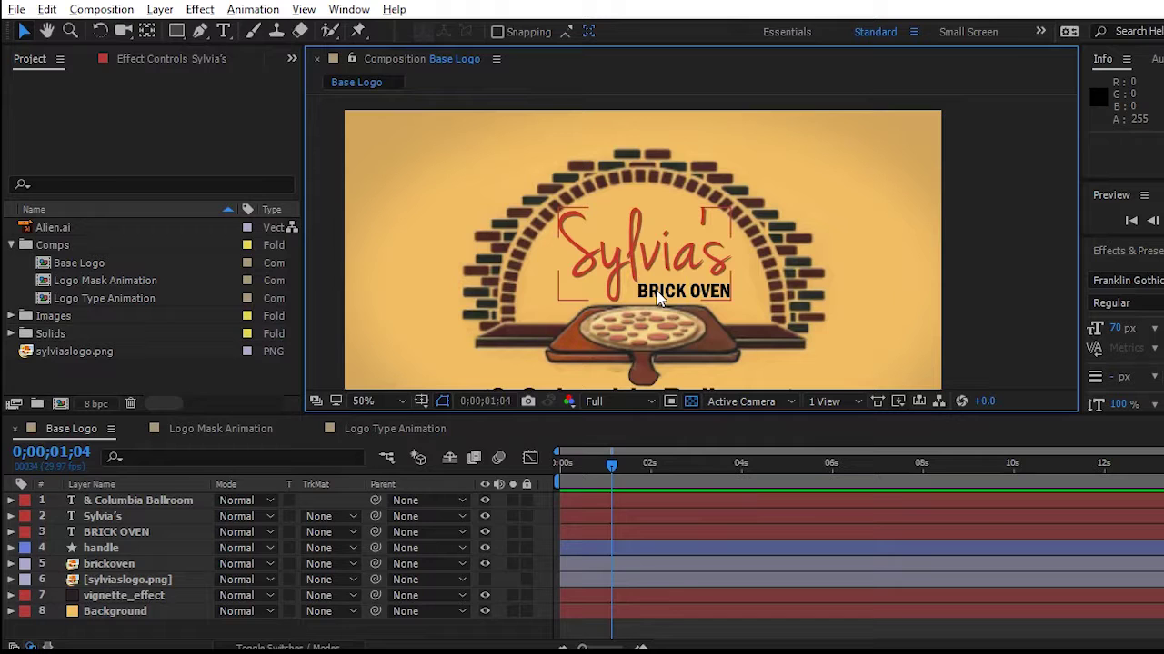
pyautogui.click(612, 342)
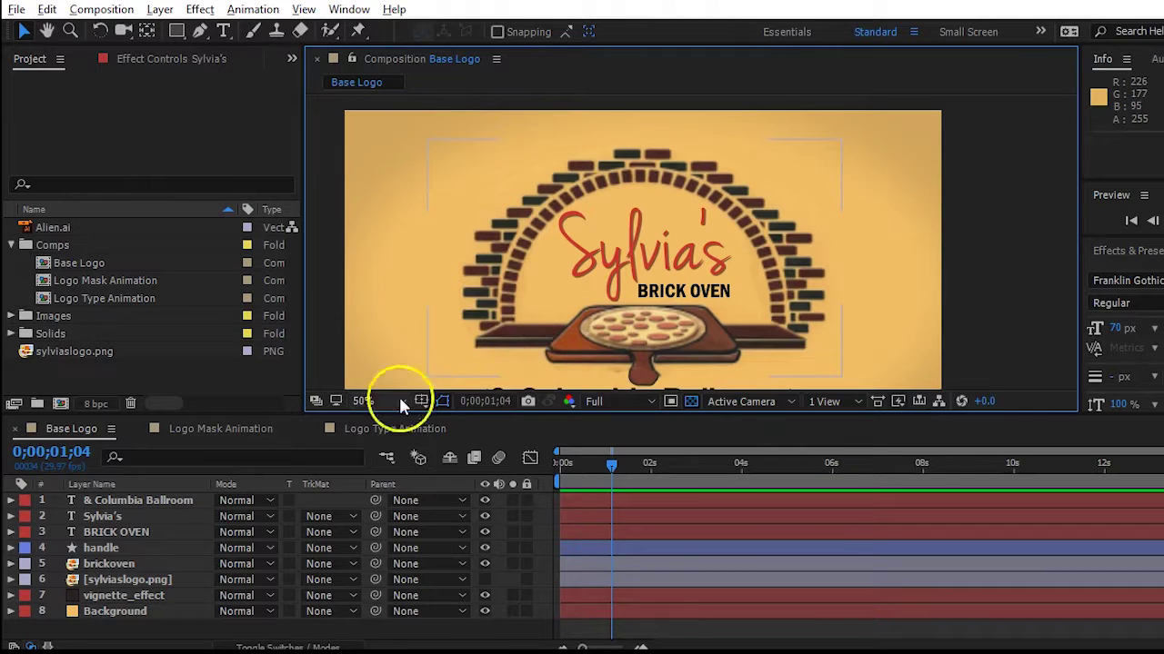
pyautogui.click(333, 625)
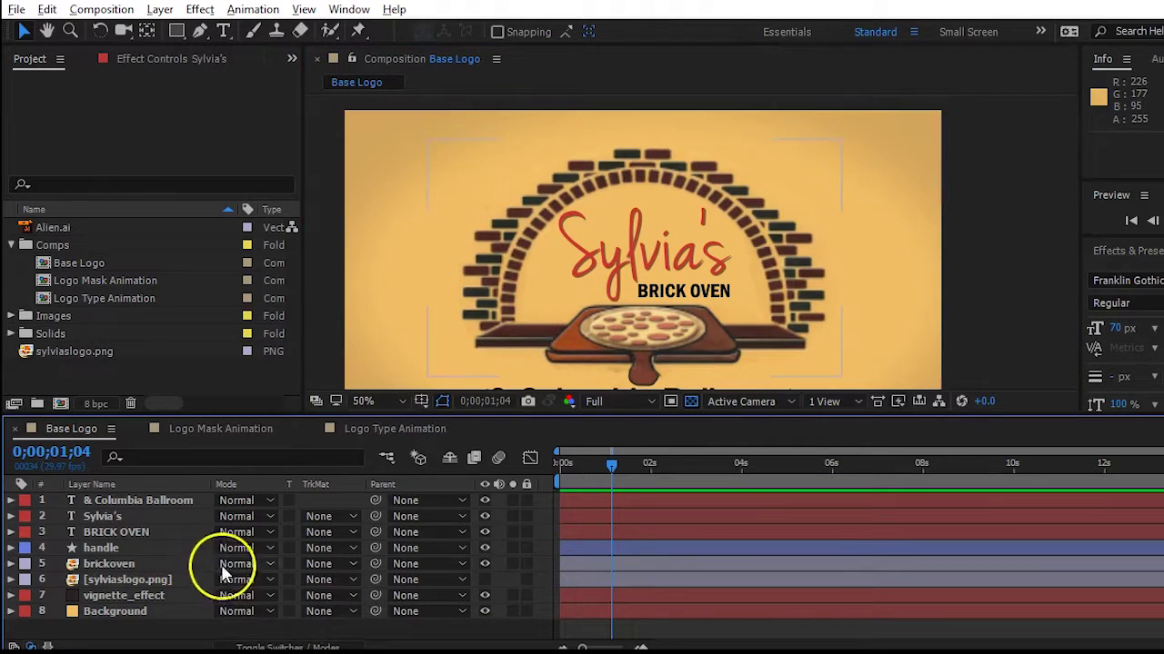
pyautogui.click(178, 33)
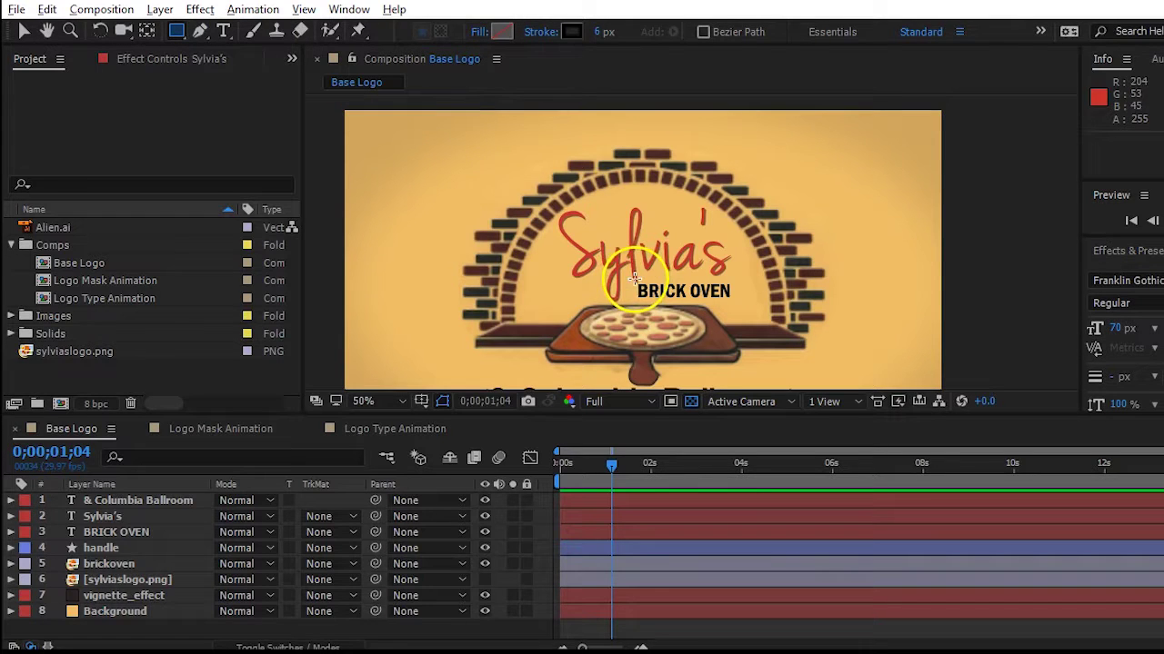
pyautogui.moveTo(627, 282); pyautogui.dragTo(741, 307)
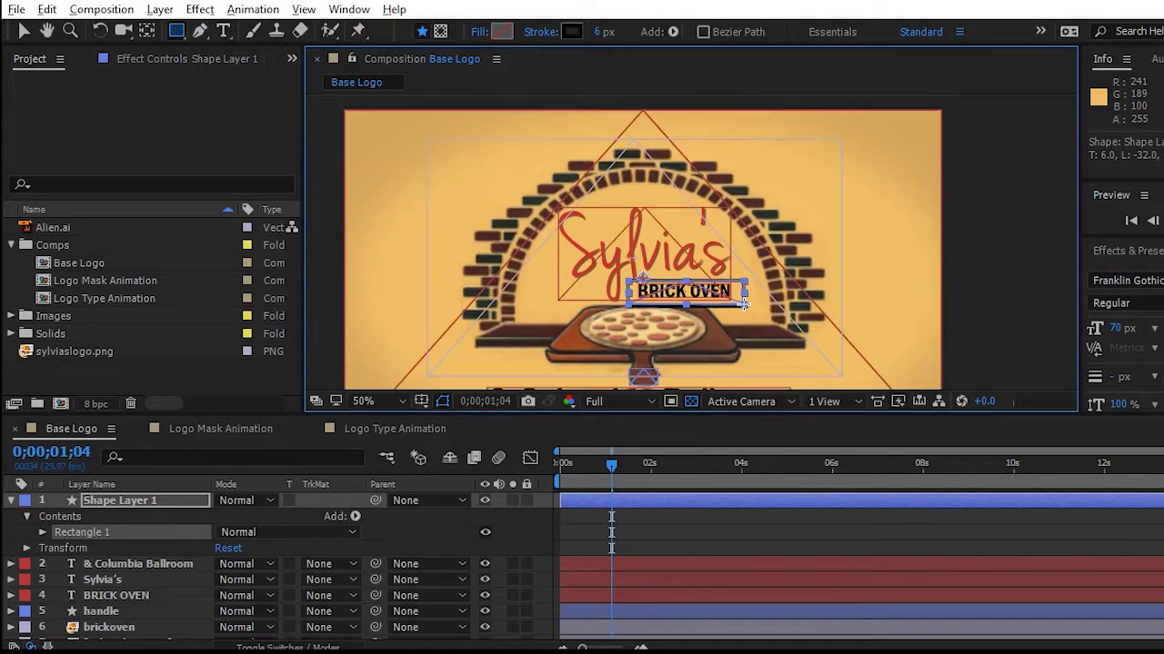
pyautogui.click(616, 327)
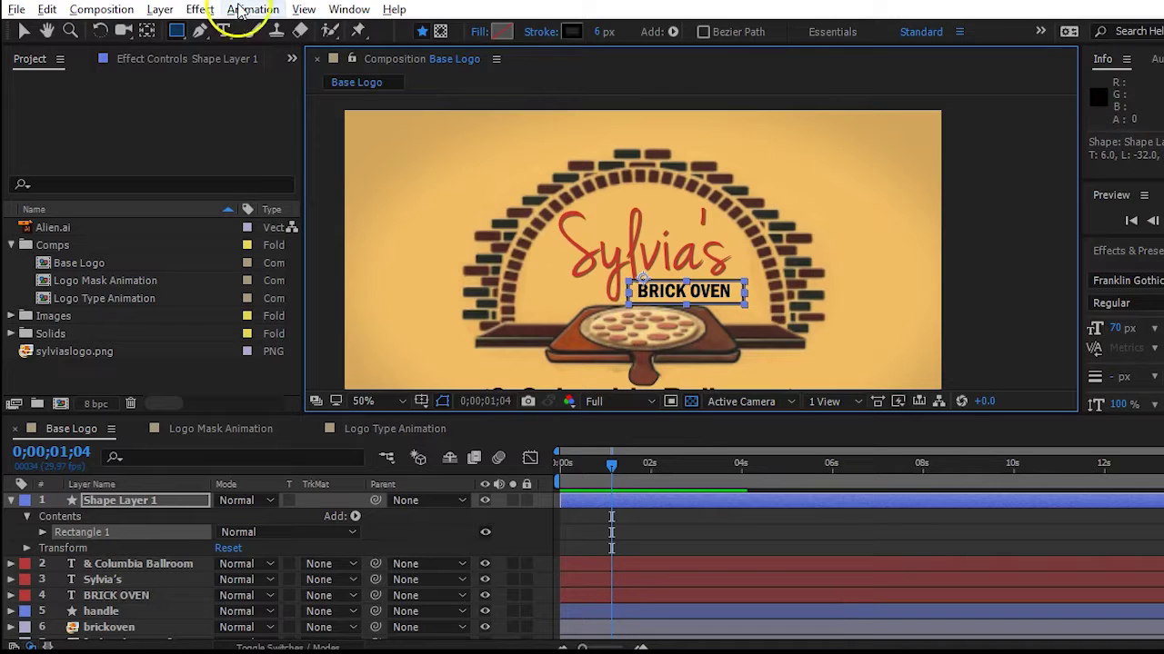
# - Enlarge the rectangle vertically so it reaches up over the base of "Sylvia's" and down to just above the pizza board
pyautogui.click(25, 33)
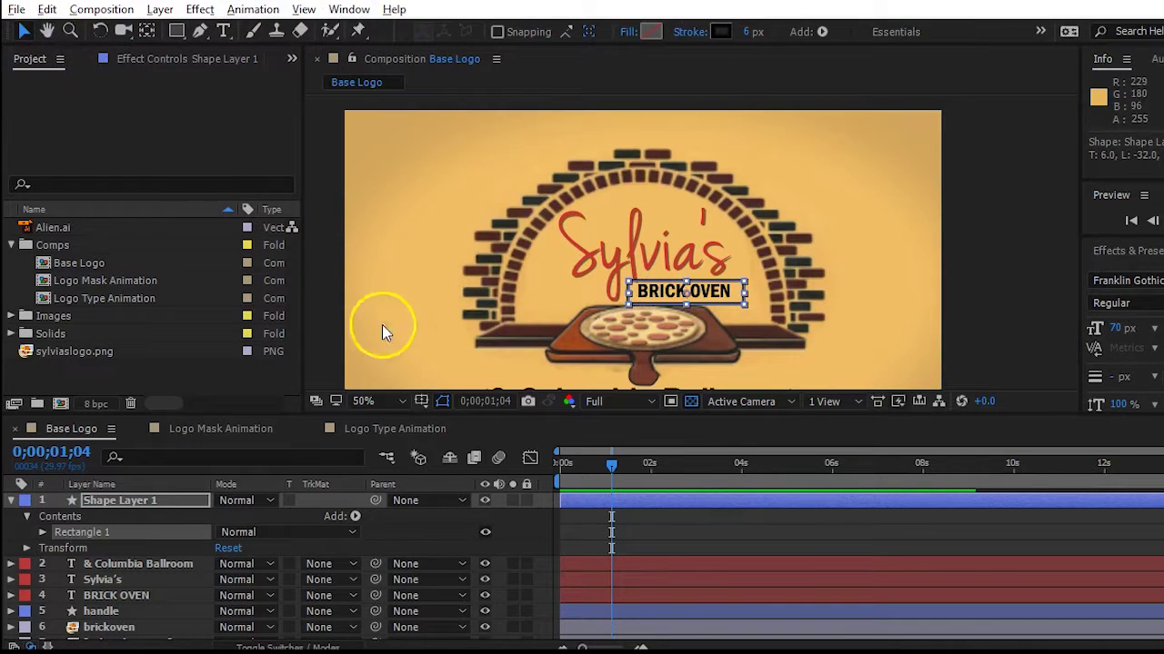
pyautogui.scroll(2, 727, 327)
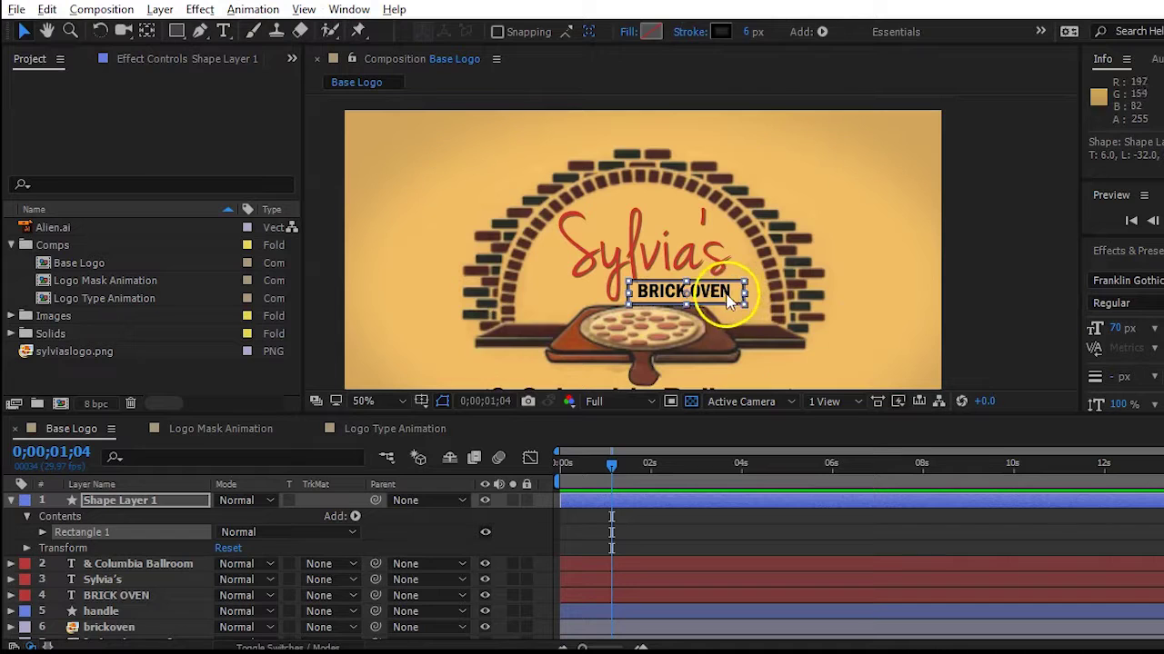
pyautogui.moveTo(688, 325); pyautogui.dragTo(693, 273)
pyautogui.press('v')
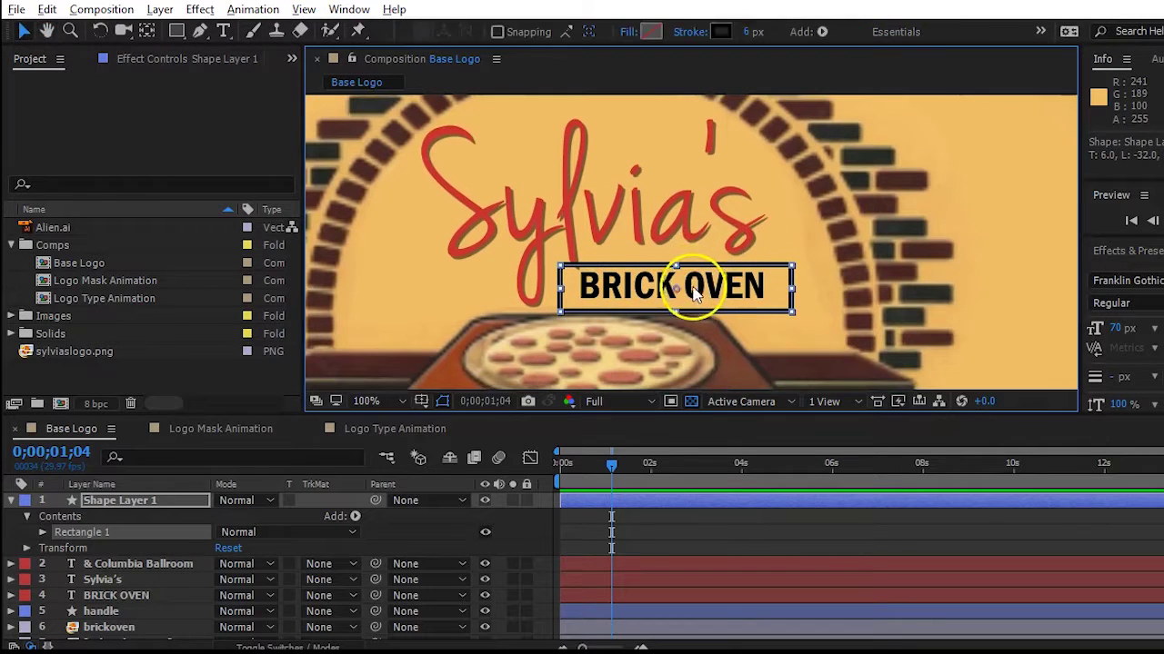
pyautogui.moveTo(676, 270)
pyautogui.mouseDown()
pyautogui.moveTo(677, 238)
pyautogui.moveTo(683, 252)
pyautogui.mouseUp()
pyautogui.moveTo(715, 332); pyautogui.dragTo(714, 307)
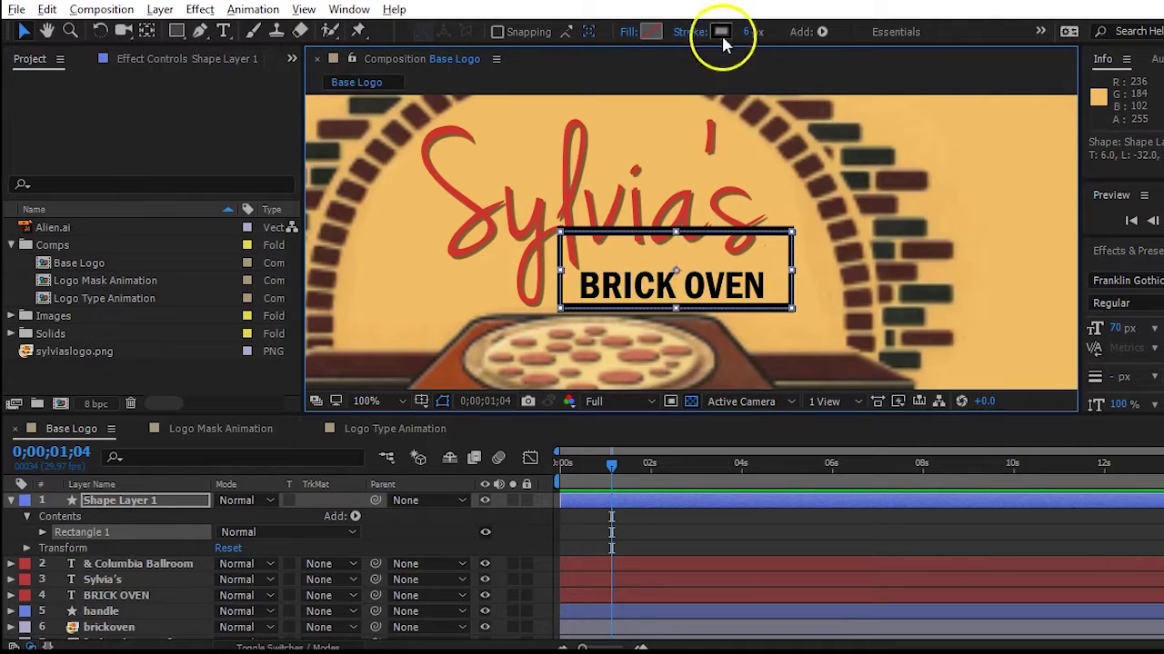
pyautogui.click(625, 31)
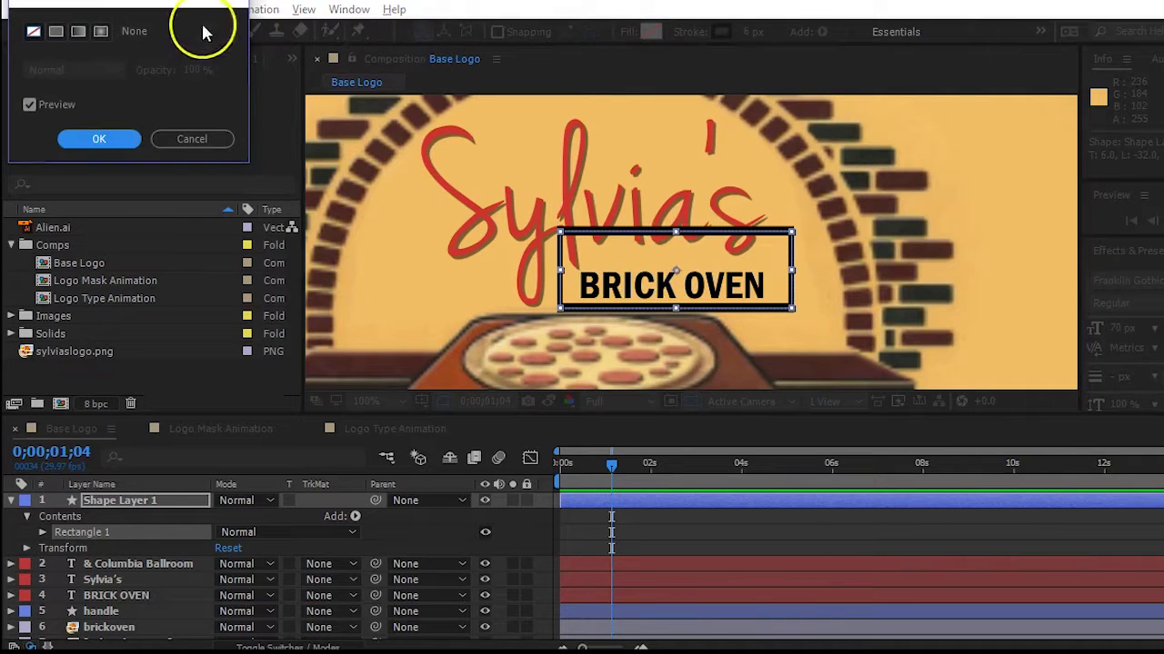
pyautogui.click(56, 30)
pyautogui.click(177, 137)
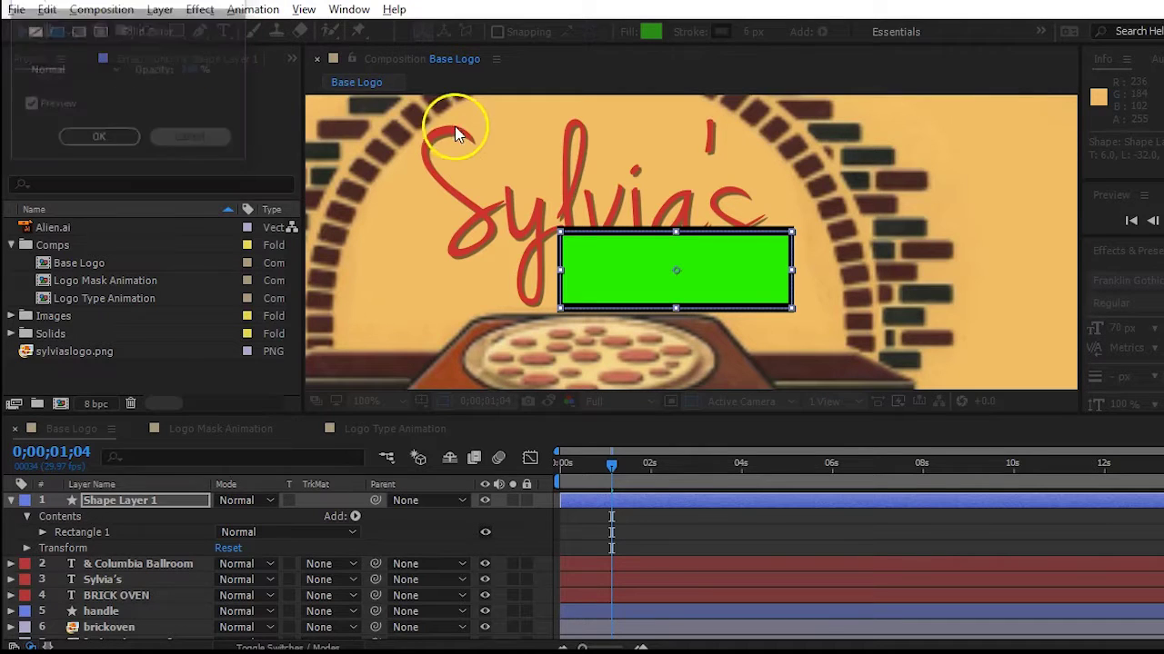
# - Set the rectangle's fill to Solid Color so it is filled with green
pyautogui.click(628, 32)
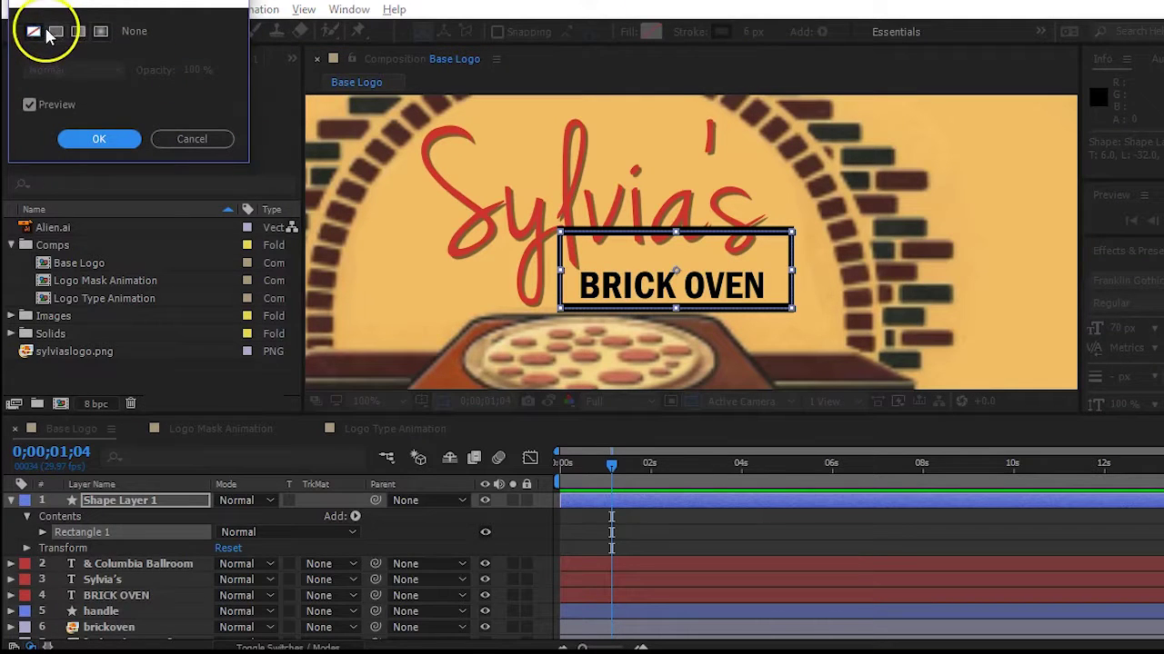
pyautogui.click(55, 30)
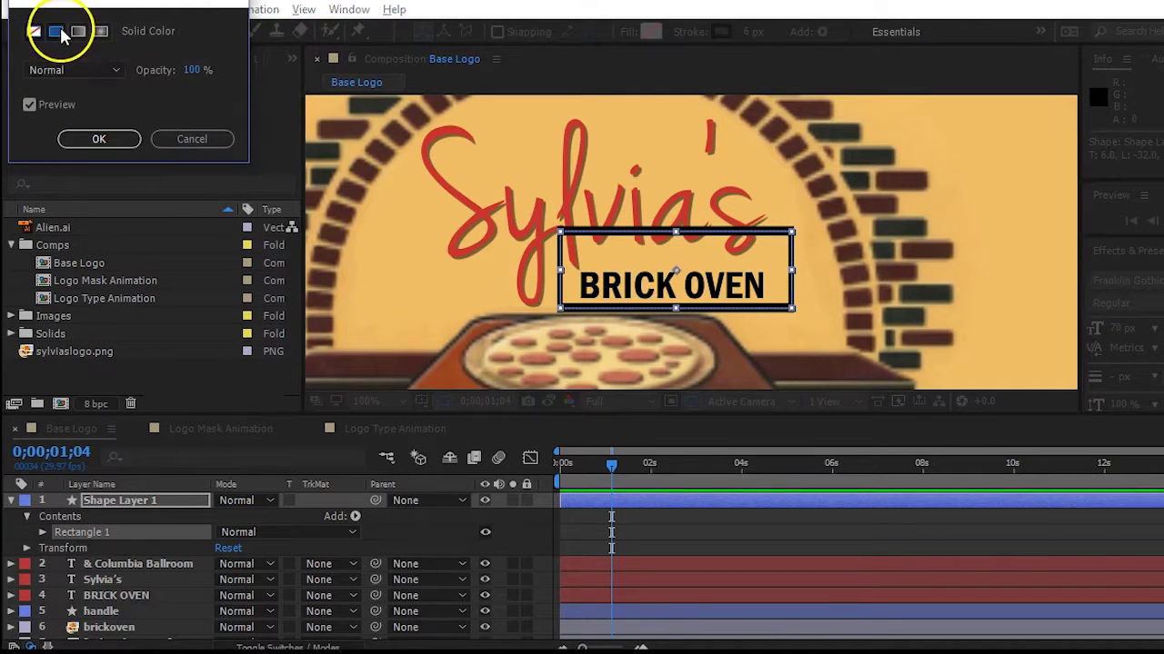
pyautogui.click(98, 139)
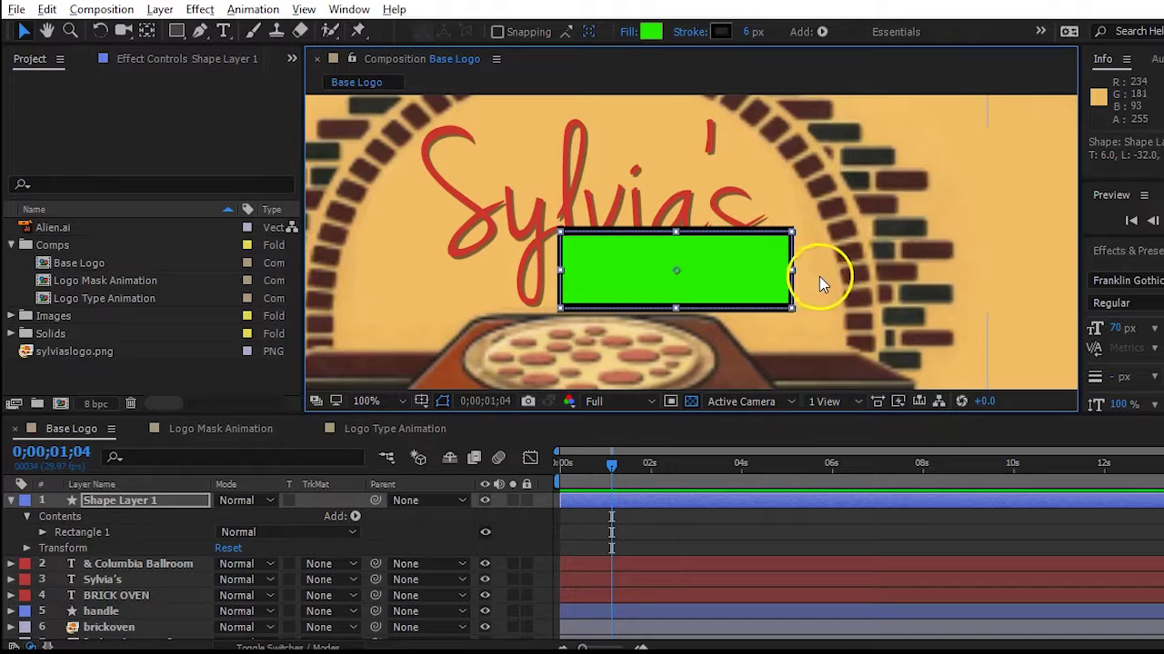
# - Rename the new shape layer as "brick oven mask"
pyautogui.click(162, 502)
pyautogui.click(157, 501)
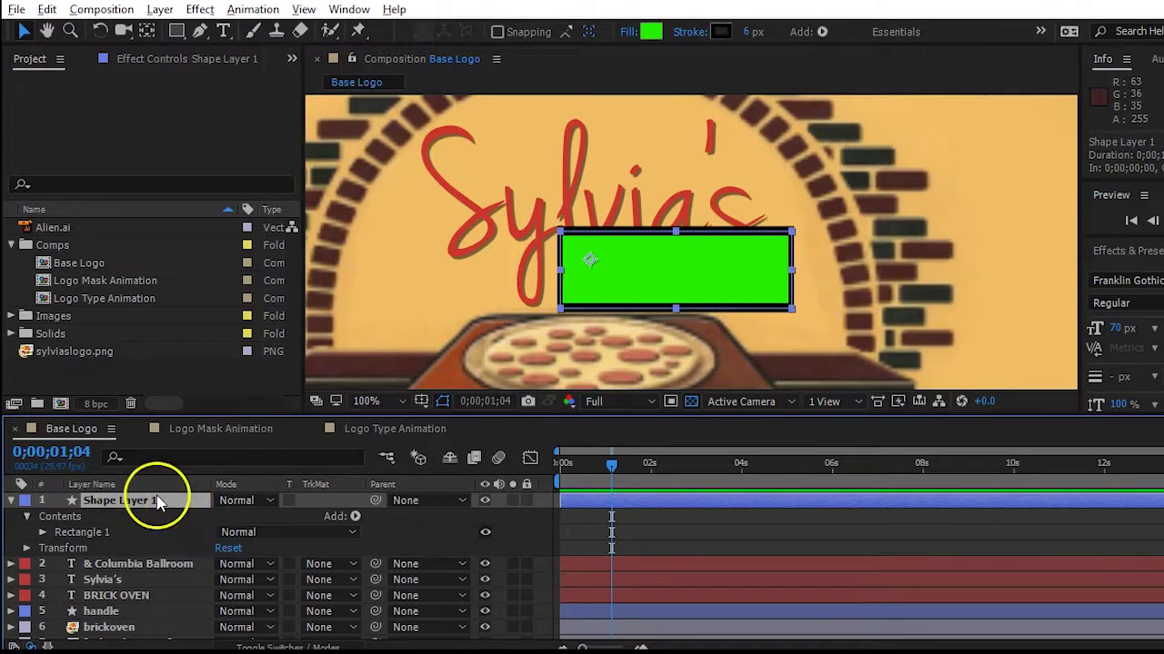
pyautogui.press('Return')
pyautogui.press('BackSpace')
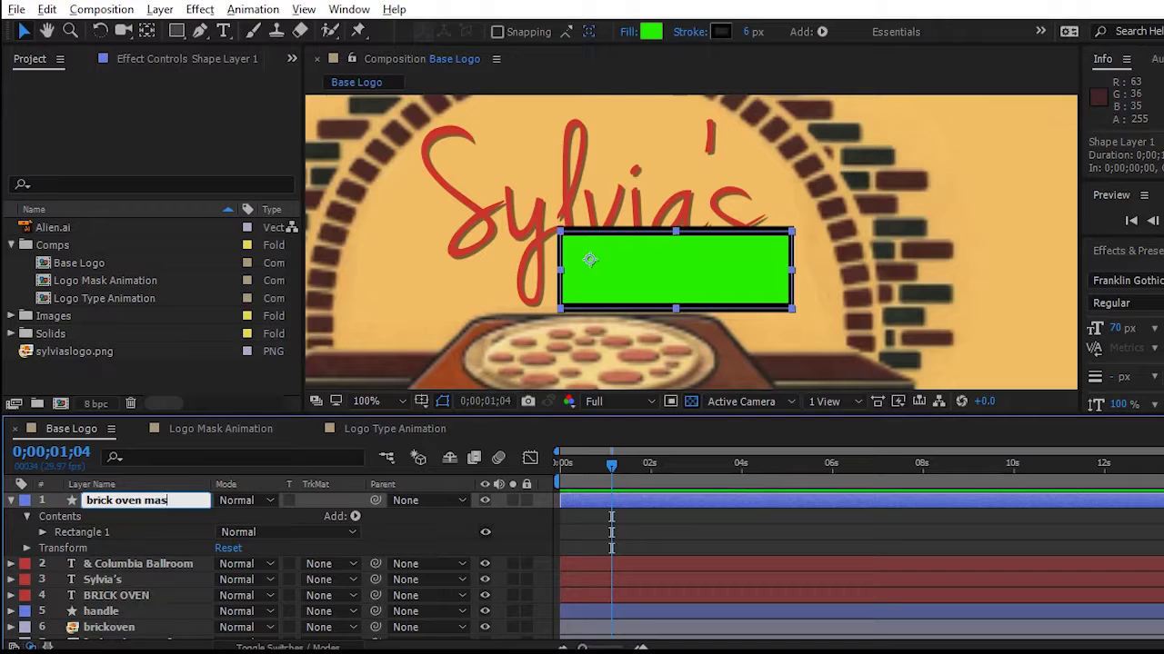
pyautogui.write('brick oven mask')
pyautogui.press('Return')
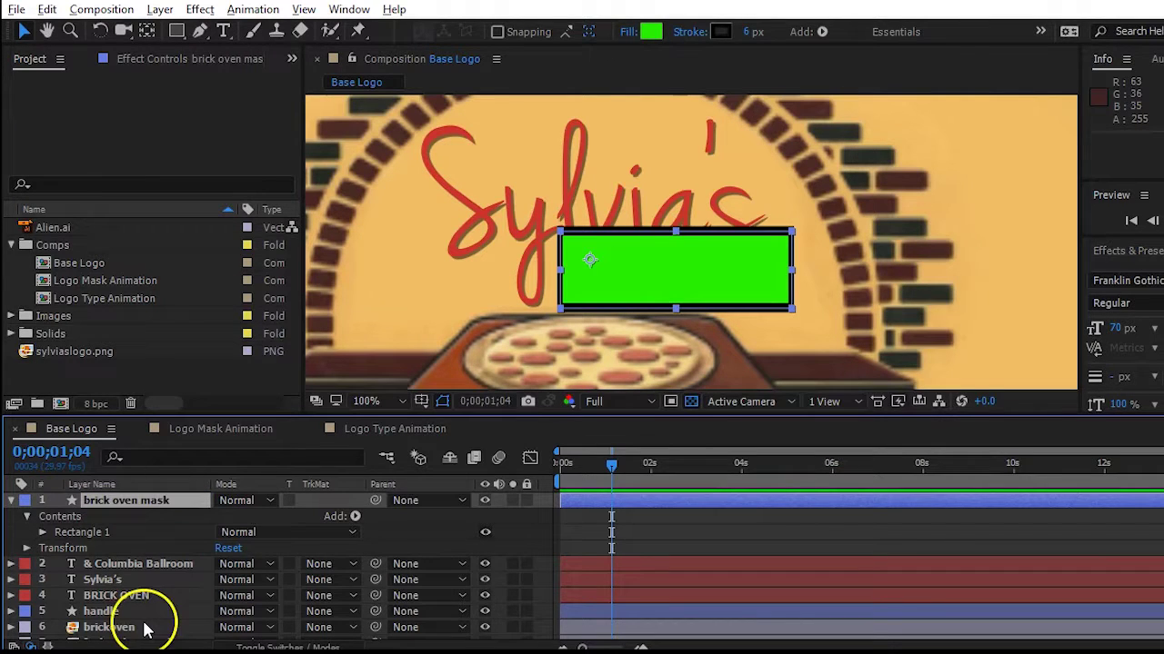
# - Move the brick oven mask layer directly above the BRICK OVEN text layer and collapse its properties
pyautogui.moveTo(202, 416); pyautogui.dragTo(205, 369)
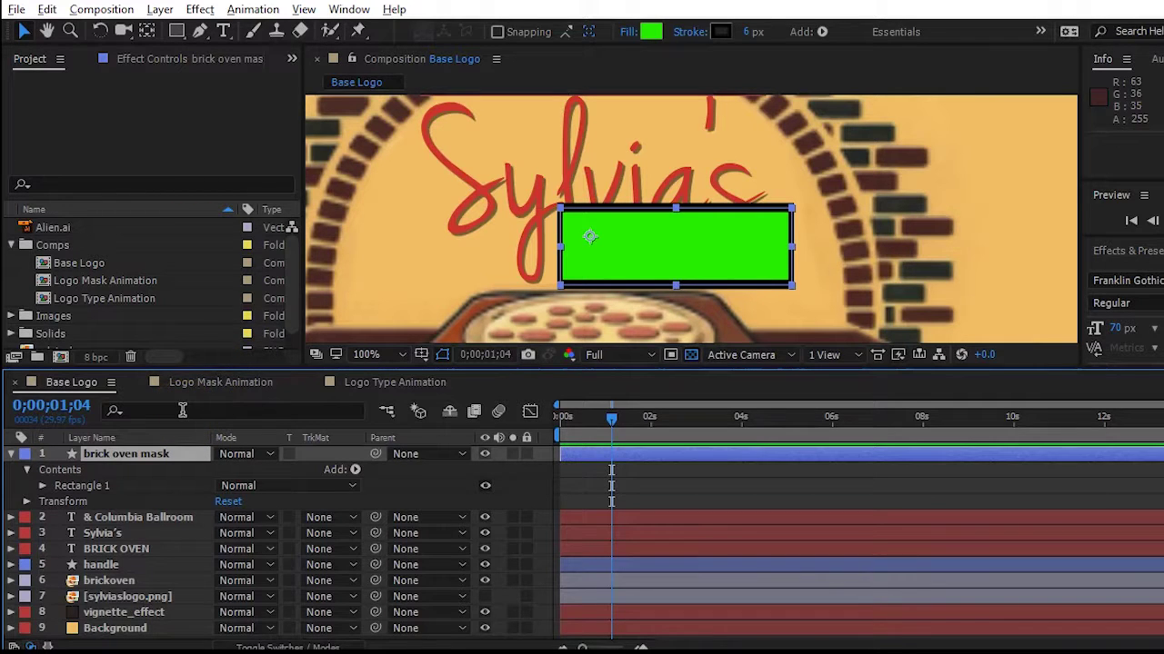
pyautogui.click(137, 457)
pyautogui.moveTo(136, 457); pyautogui.dragTo(130, 544)
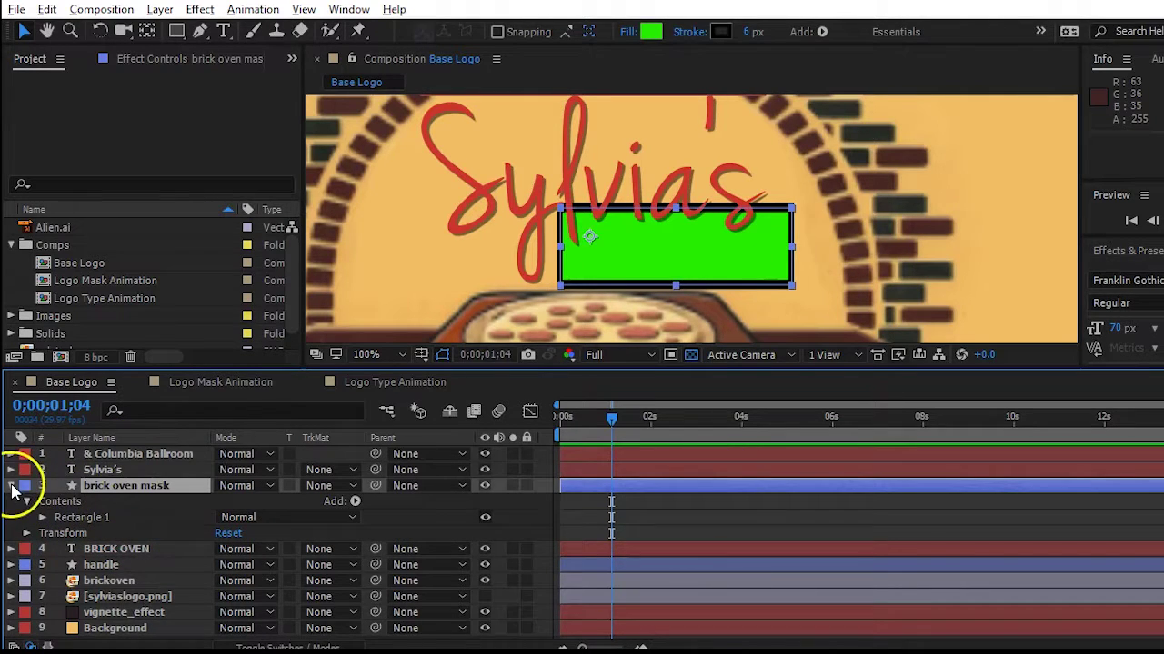
pyautogui.click(13, 487)
pyautogui.click(138, 501)
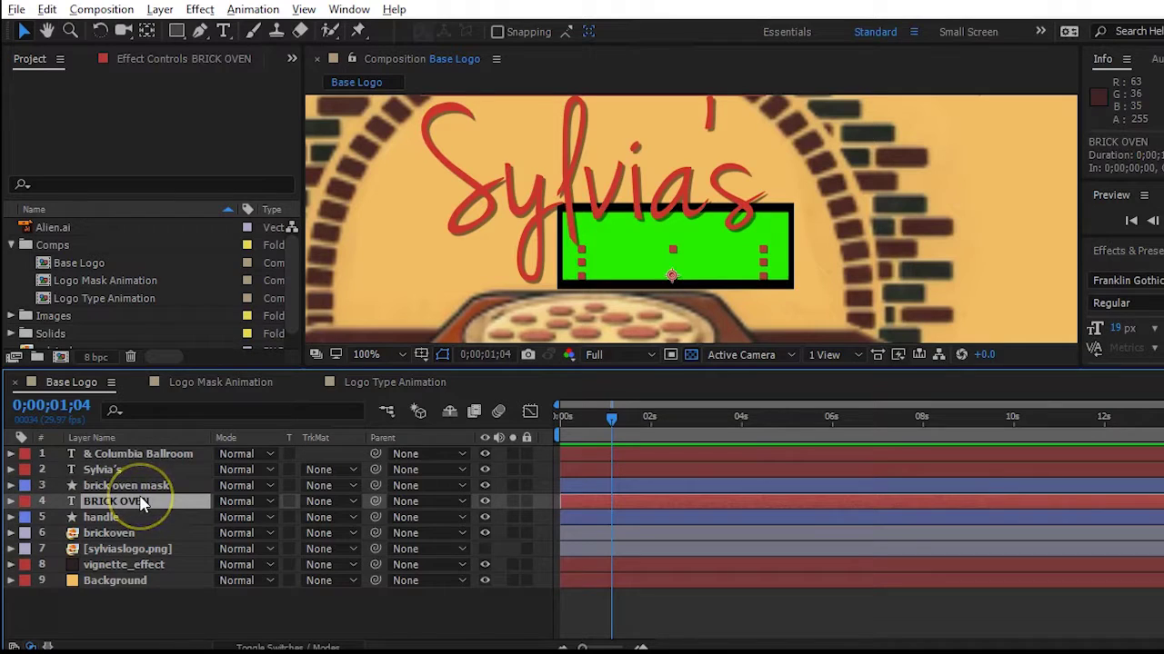
pyautogui.click(132, 487)
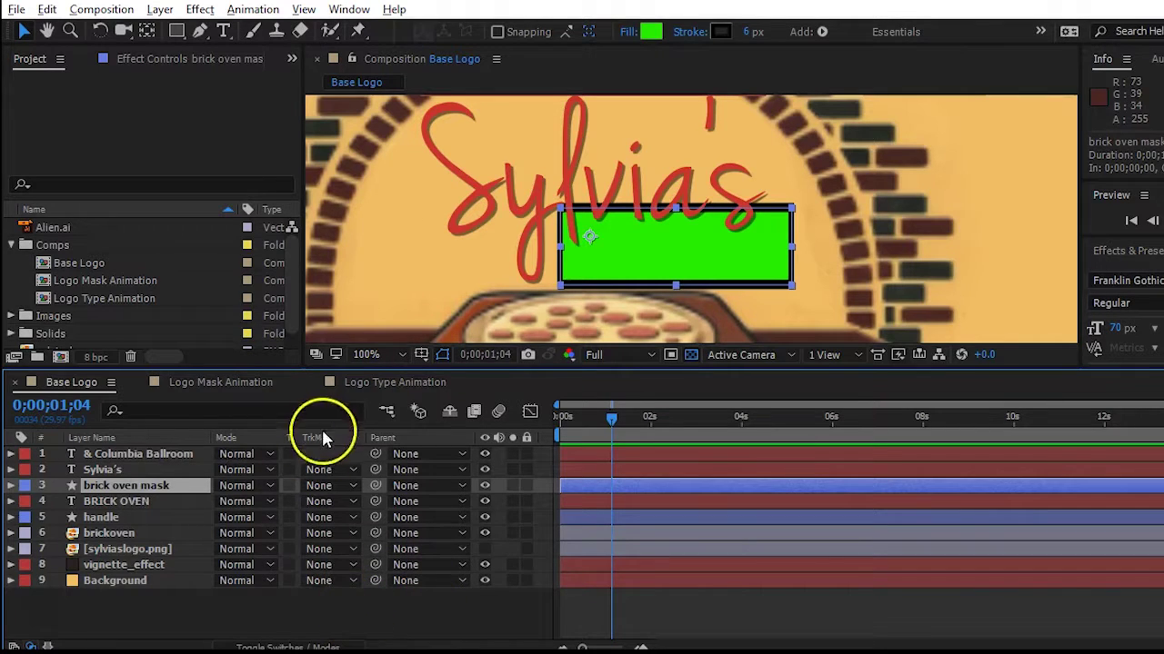
# - Toggle the timeline between switches and modes, and hide and restore the transfer controls with the track matte column
pyautogui.click(319, 647)
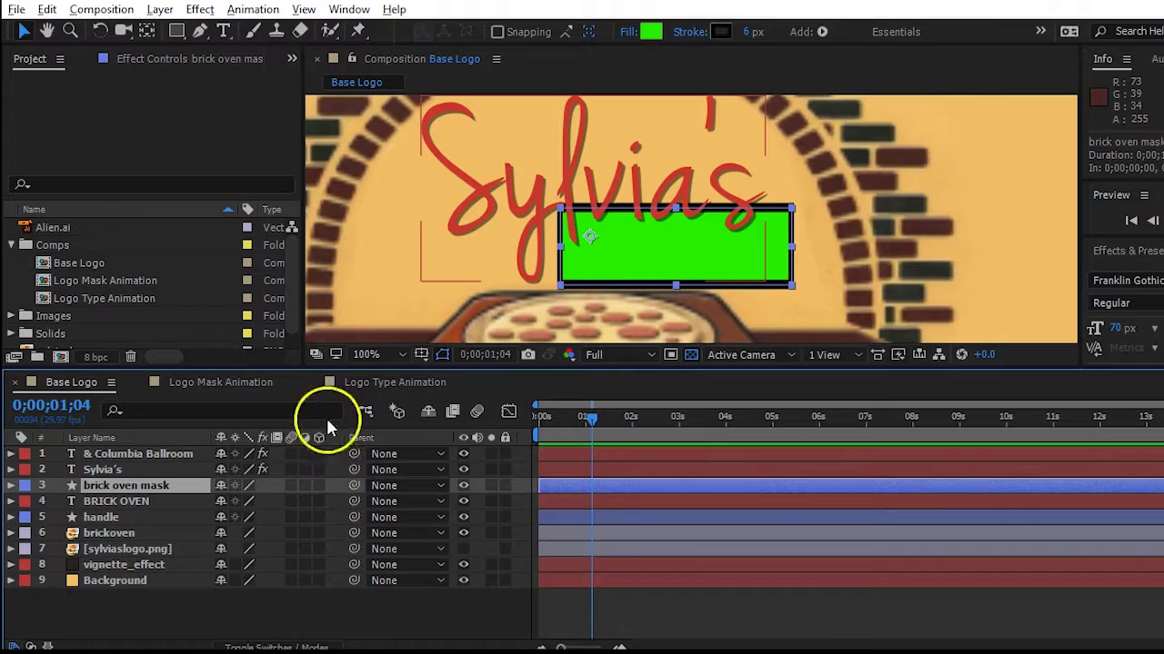
pyautogui.click(283, 645)
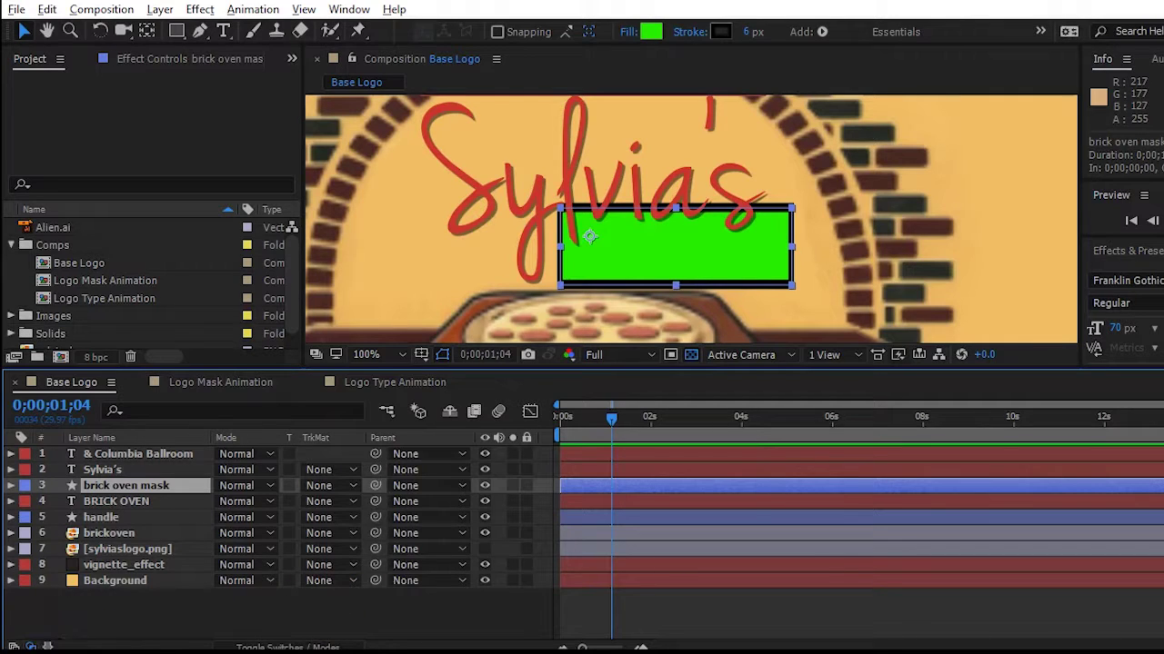
pyautogui.click(31, 645)
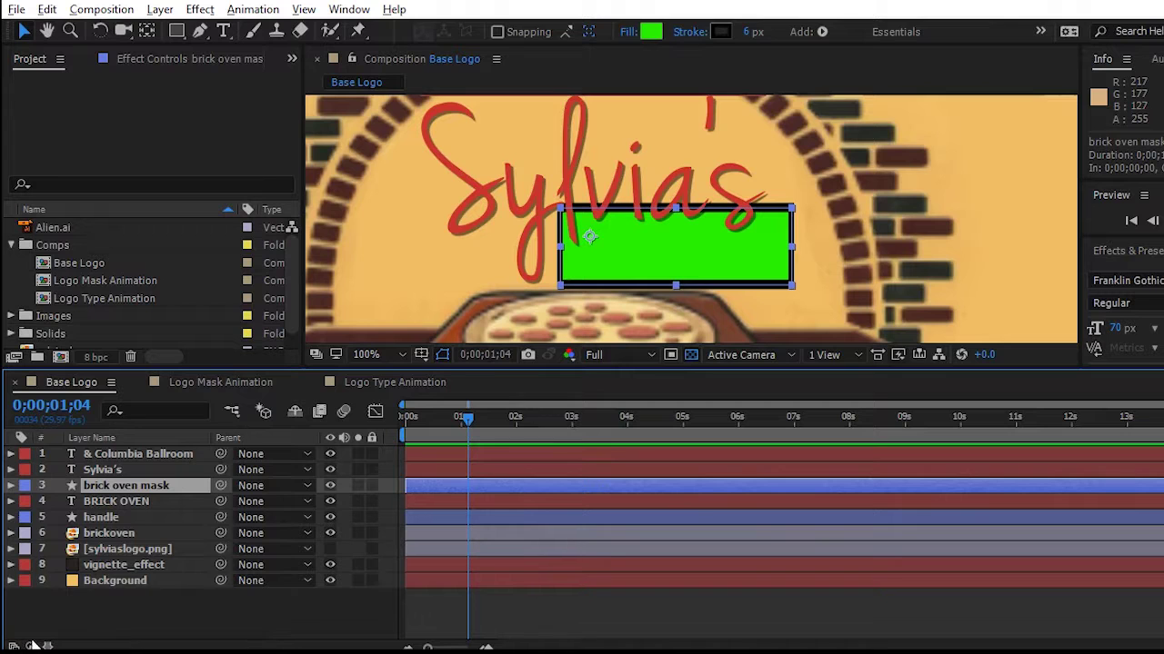
pyautogui.click(31, 646)
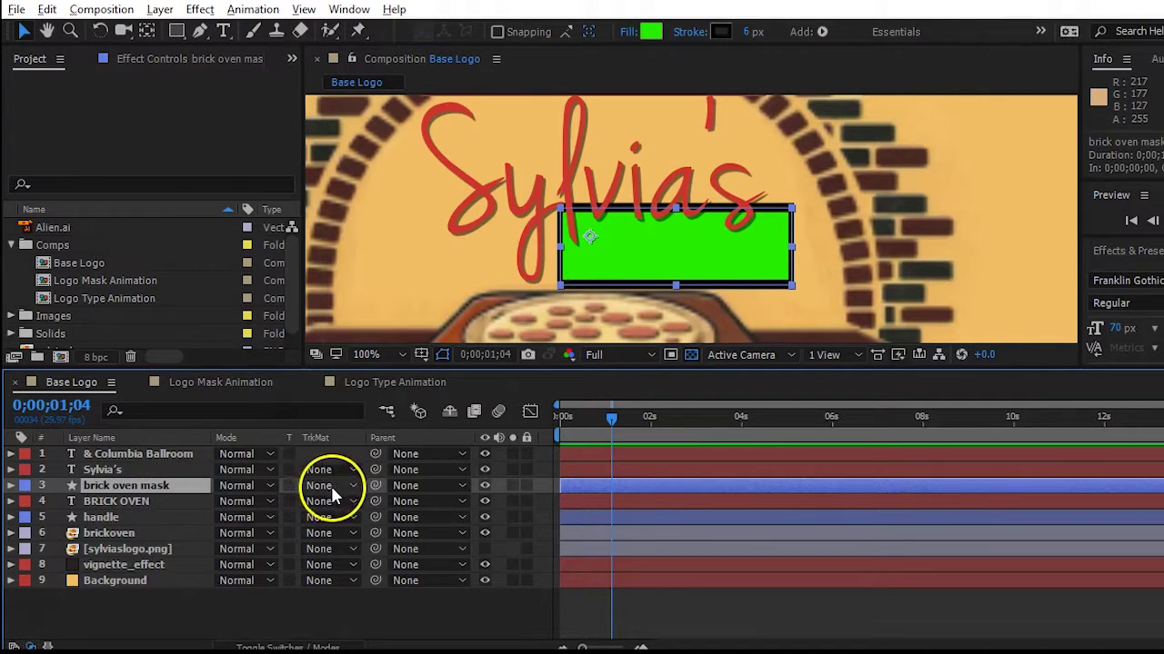
# - Set the BRICK OVEN layer's track matte to Alpha Matte "brick oven mask", and switch the mask layer's visibility on and off again
pyautogui.click(128, 502)
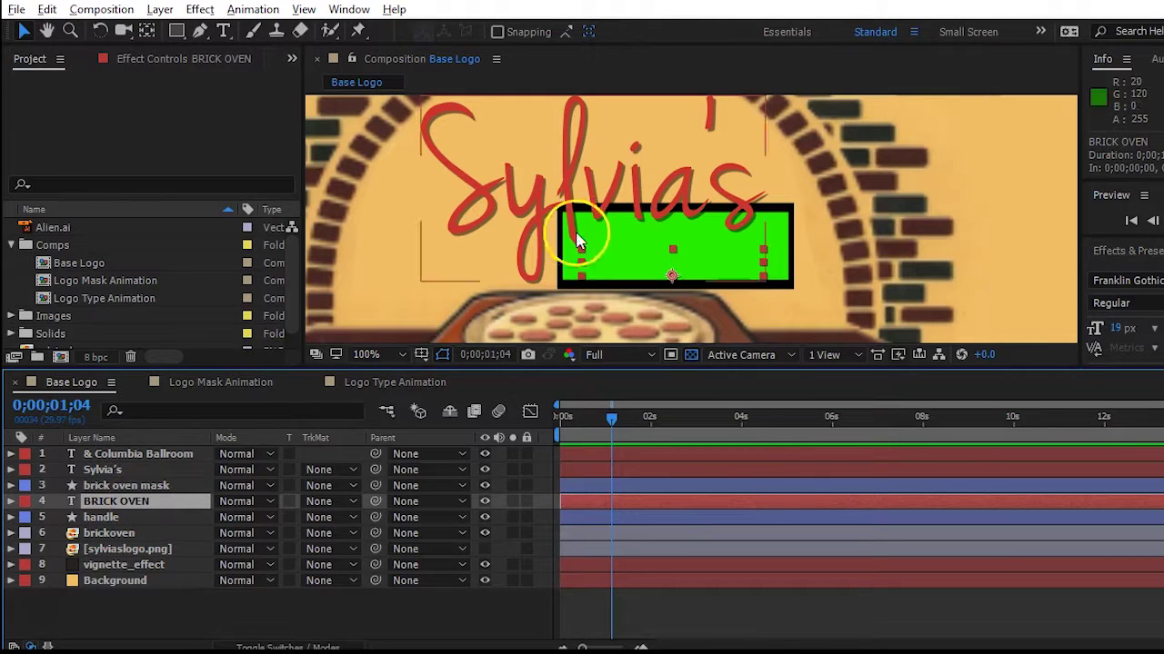
pyautogui.click(350, 501)
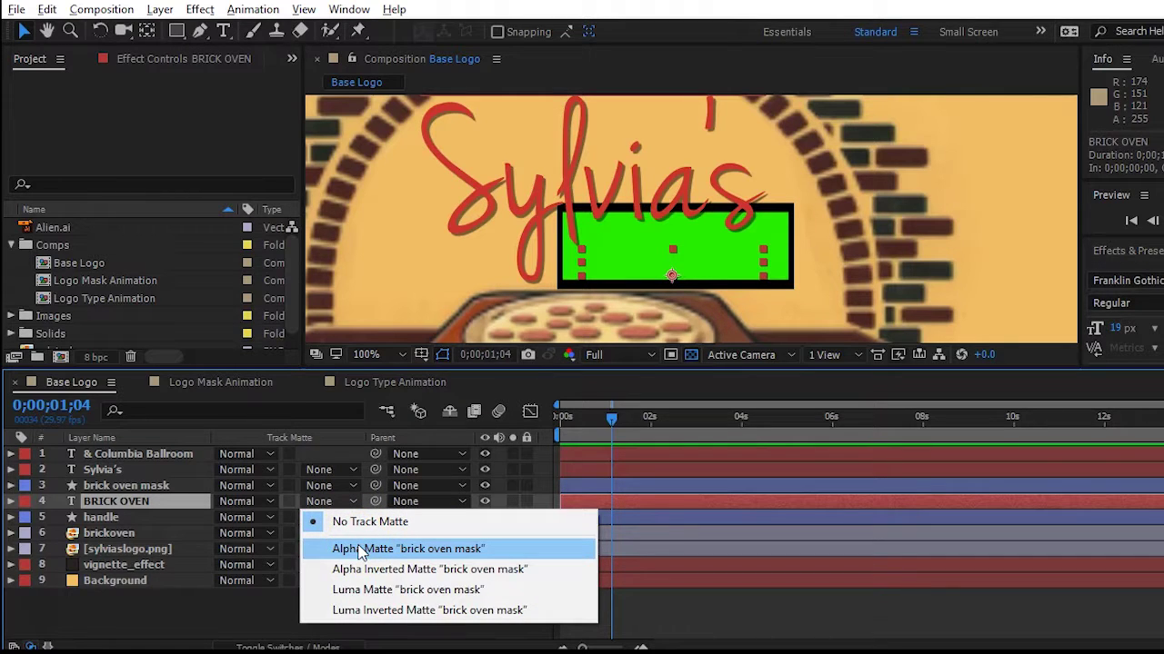
pyautogui.click(362, 549)
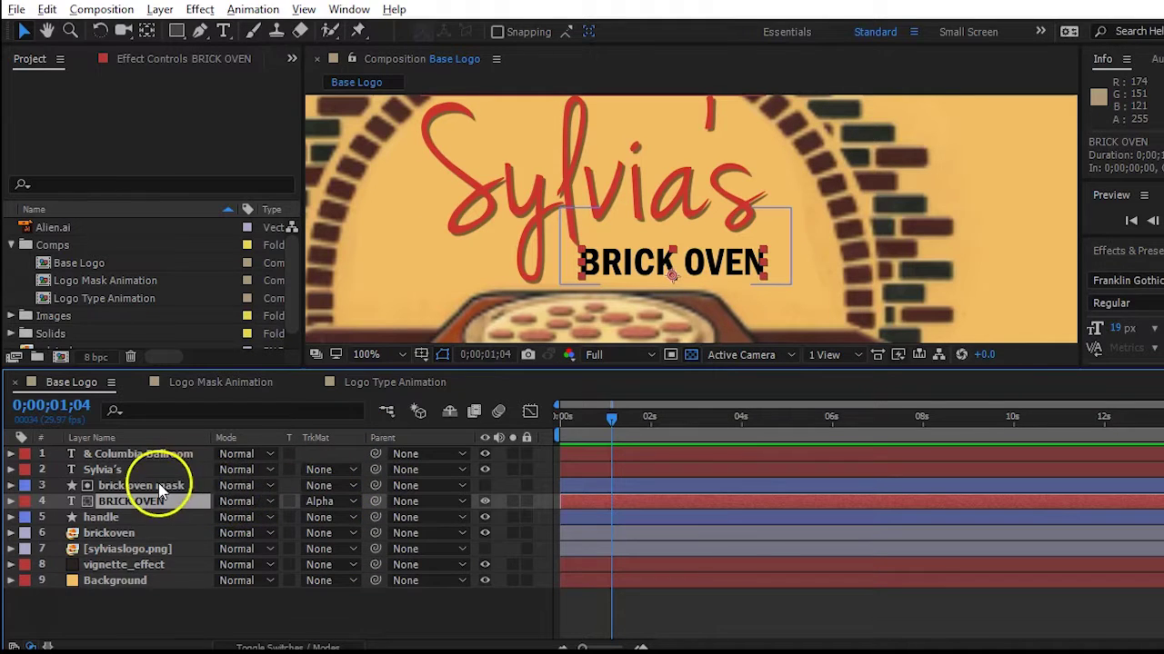
pyautogui.click(483, 486)
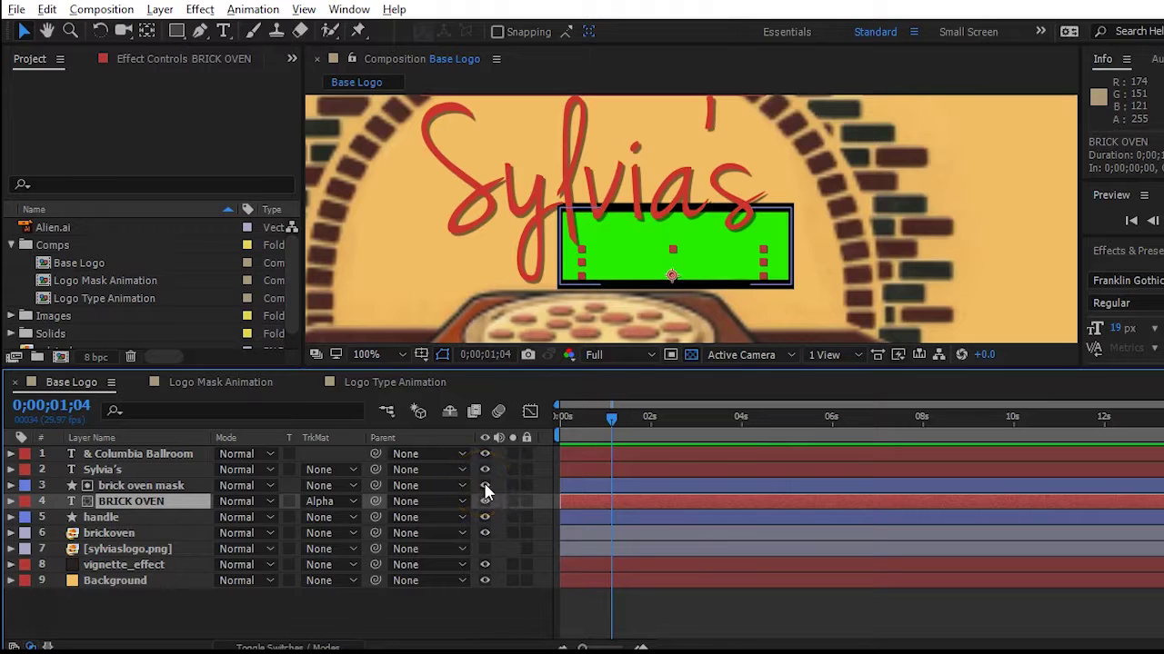
pyautogui.click(485, 485)
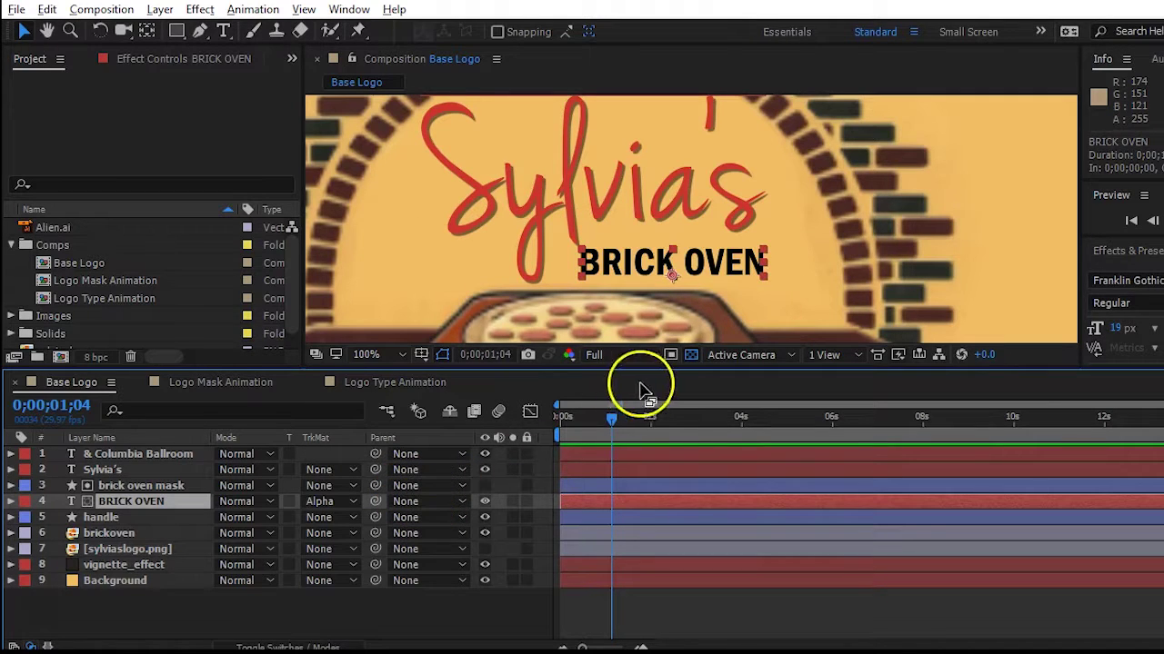
# - Test the matte by moving the BRICK OVEN text below the mask's lower edge and back up inside it
pyautogui.moveTo(613, 264); pyautogui.dragTo(625, 300)
pyautogui.moveTo(629, 293)
pyautogui.mouseDown()
pyautogui.moveTo(594, 311)
pyautogui.moveTo(621, 280)
pyautogui.moveTo(621, 303)
pyautogui.moveTo(614, 291)
pyautogui.moveTo(627, 296)
pyautogui.mouseUp()
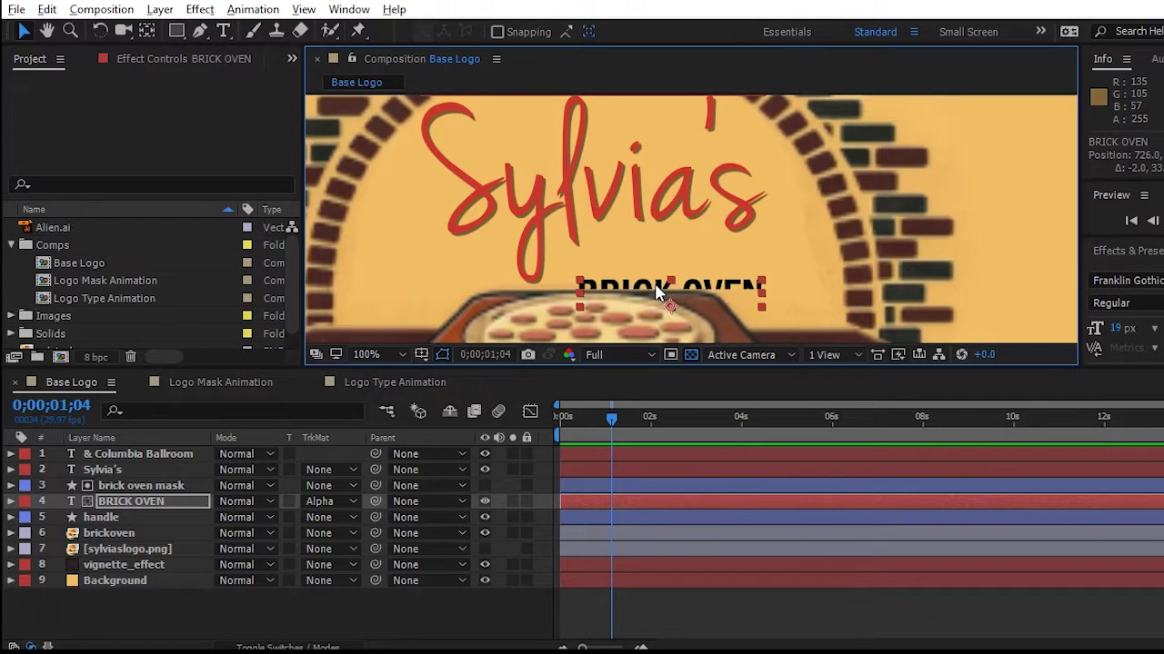
pyautogui.moveTo(658, 287); pyautogui.dragTo(654, 268)
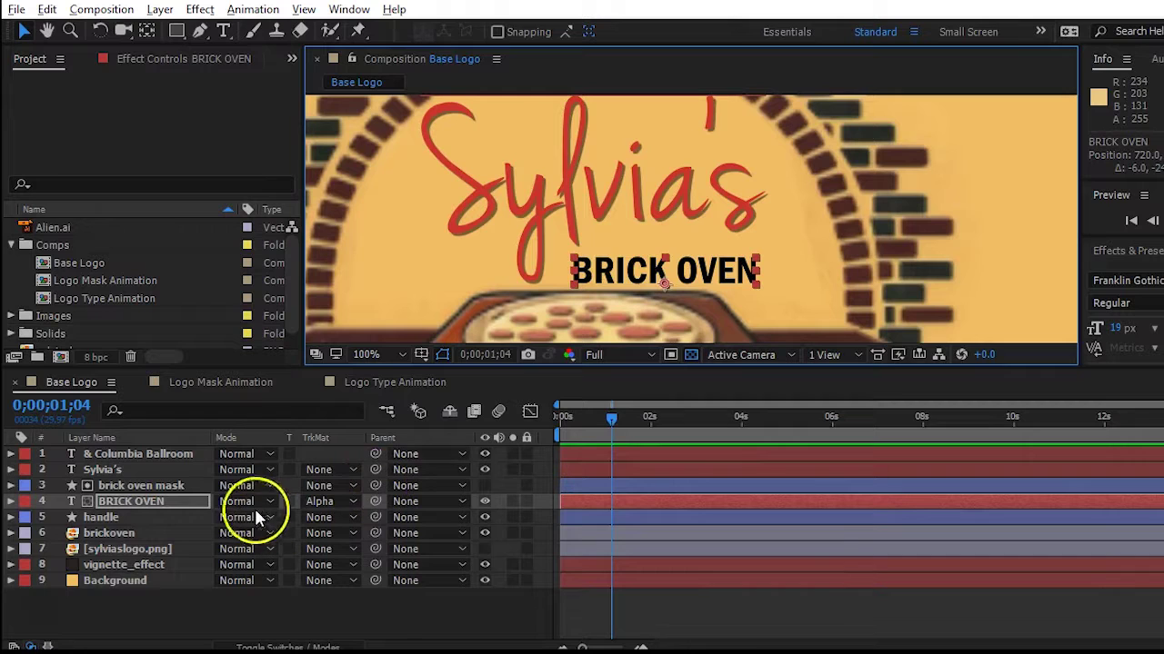
# - Set Position keyframes on the BRICK OVEN layer at 0;00;01;04 and 0;00;02;08, both holding 720.0,411.0
pyautogui.click(168, 501)
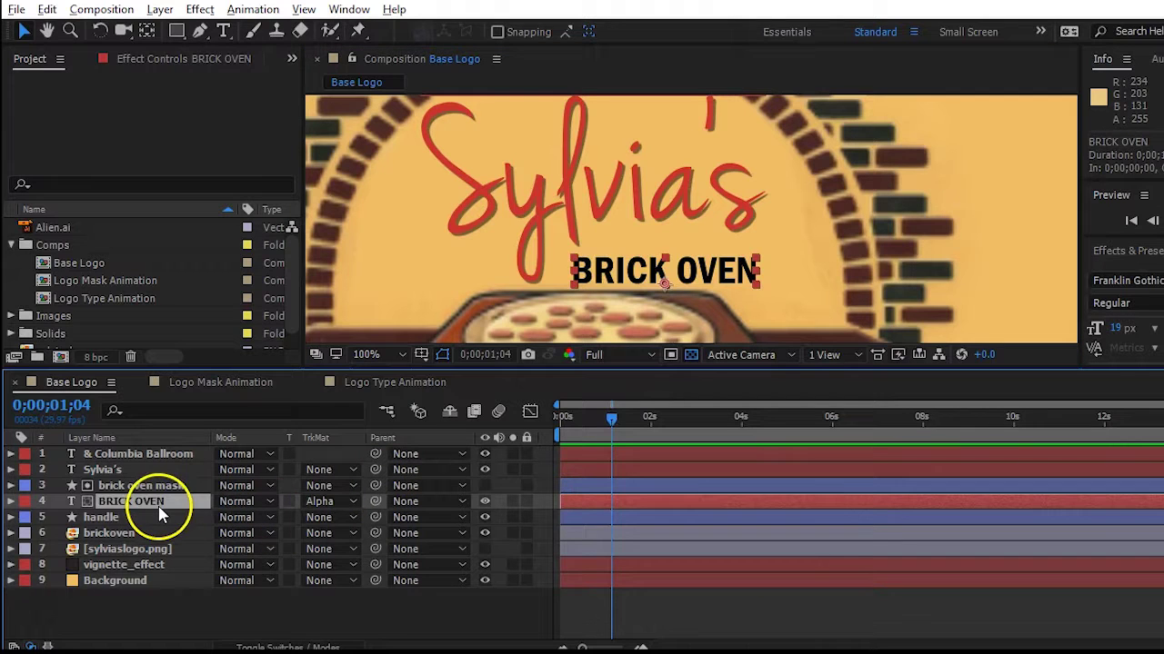
pyautogui.click(12, 503)
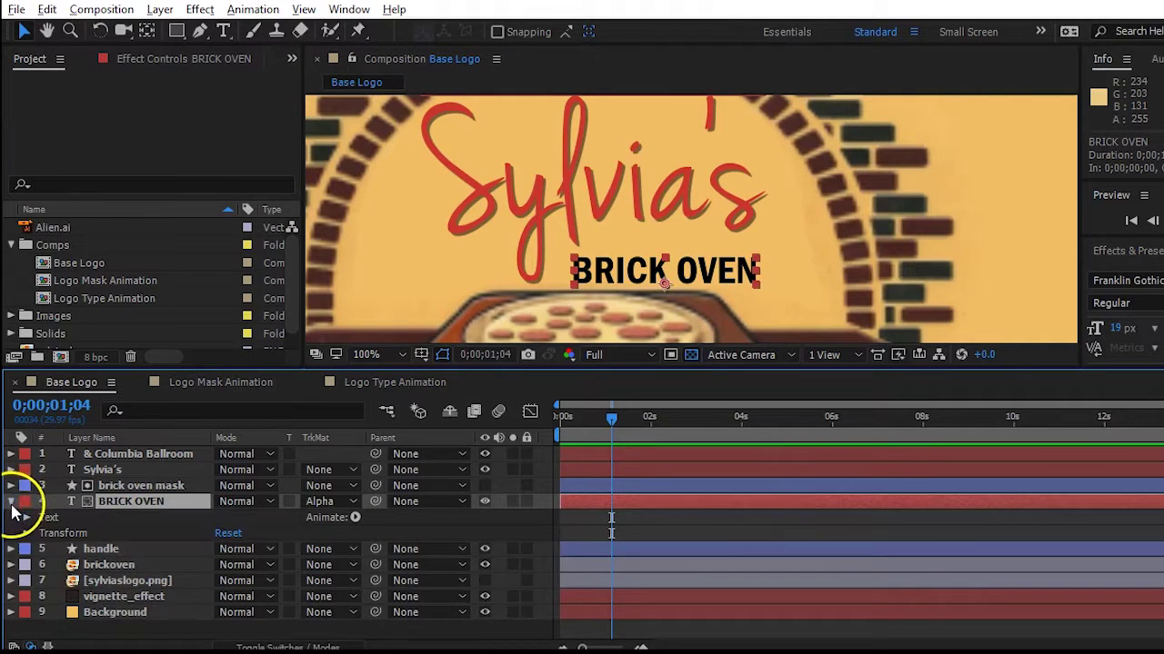
pyautogui.click(26, 534)
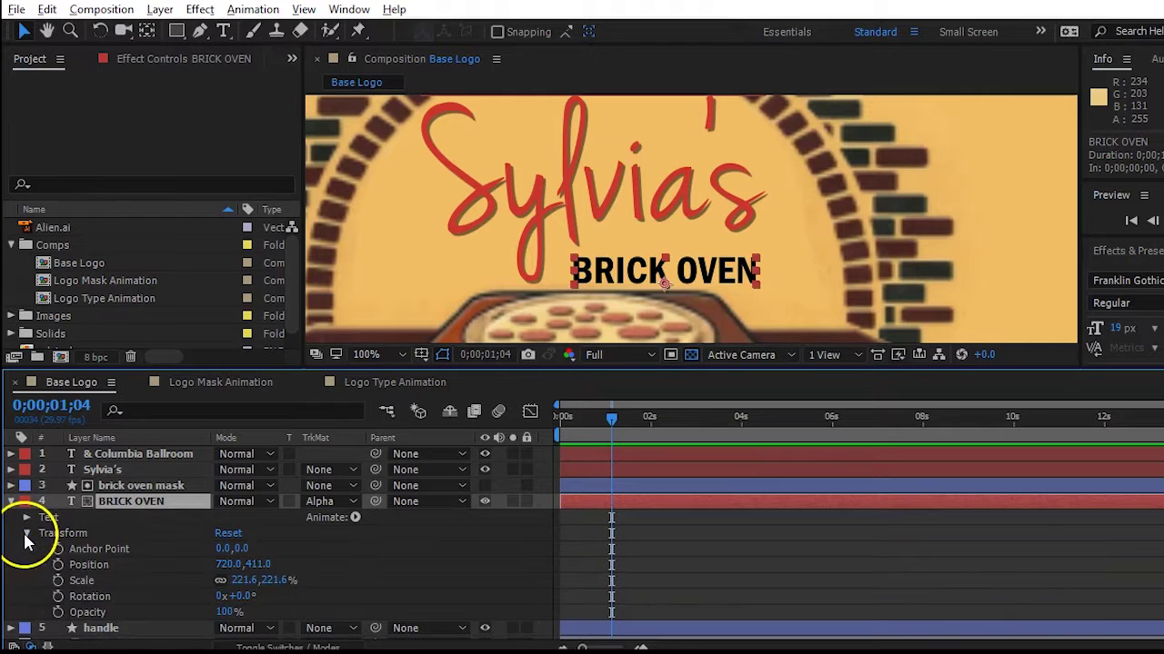
pyautogui.click(57, 565)
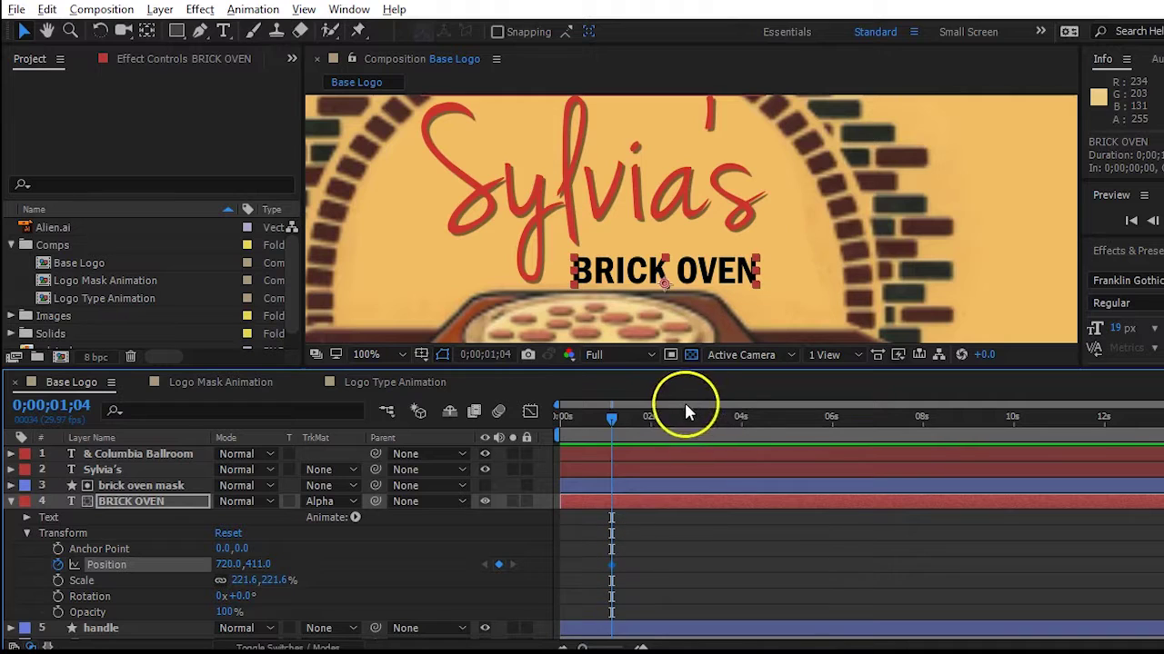
pyautogui.click(662, 415)
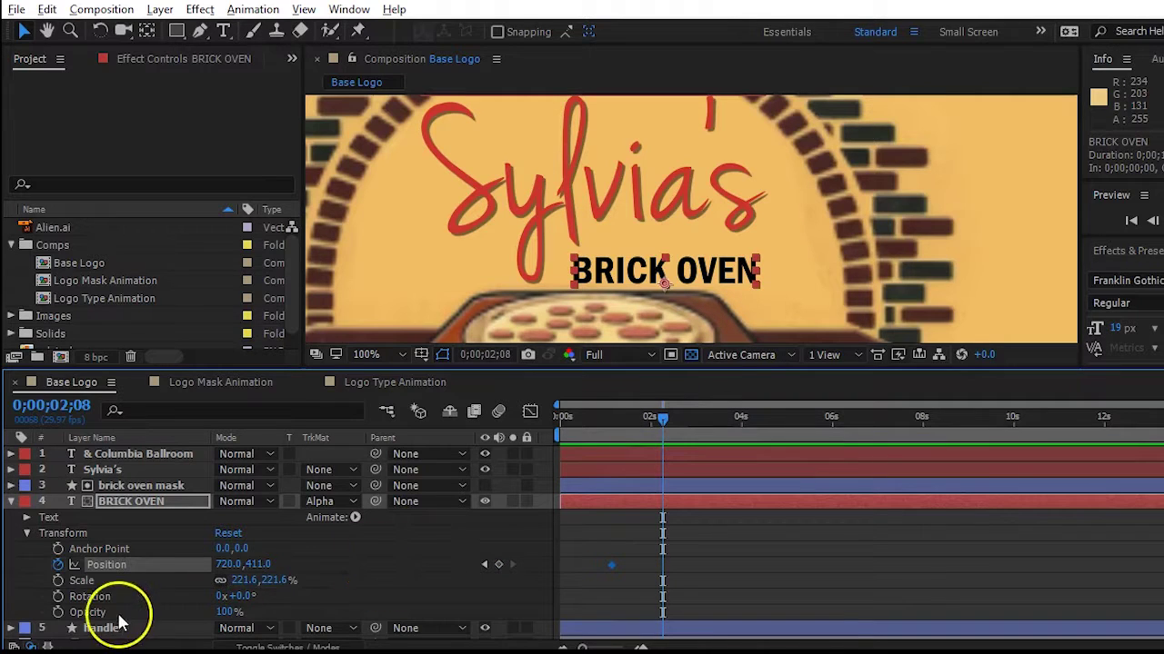
pyautogui.click(498, 564)
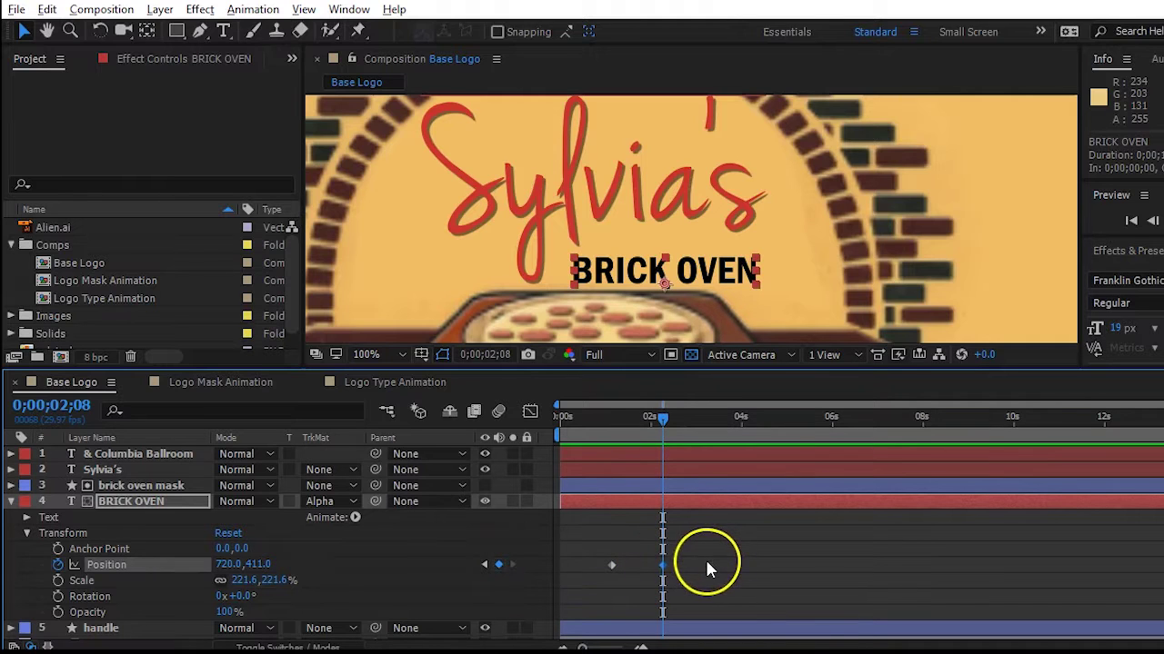
pyautogui.click(666, 546)
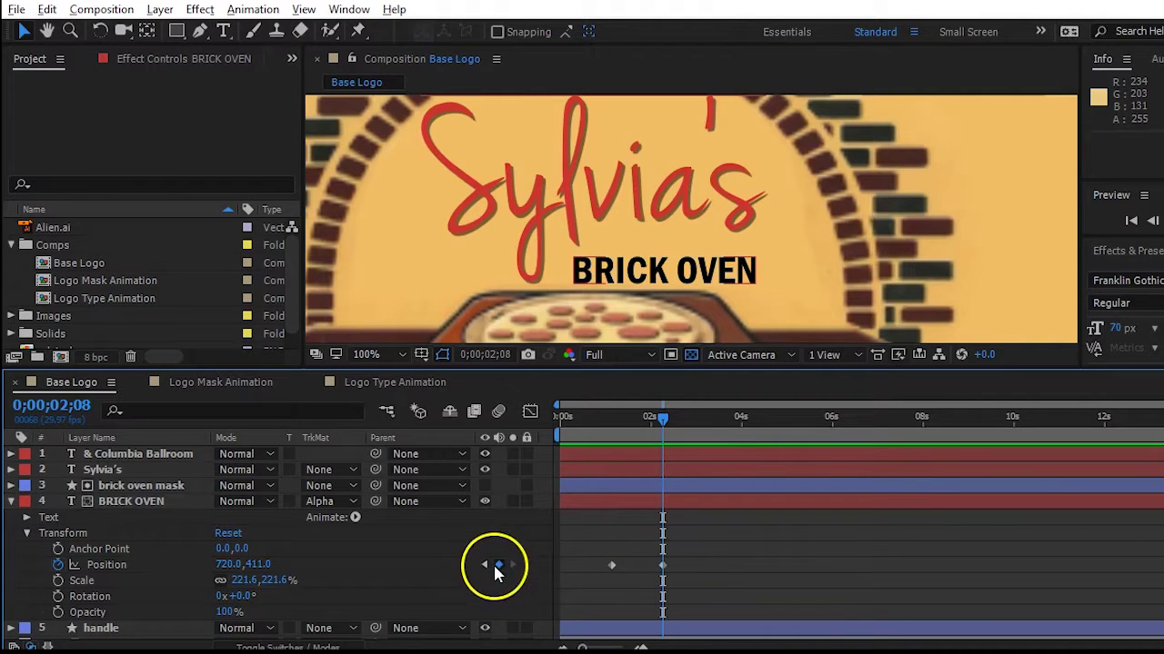
# - Lower the BRICK OVEN text to position 720.0,466.0 at the 0;00;01;04 keyframe and preview the reveal
pyautogui.click(485, 564)
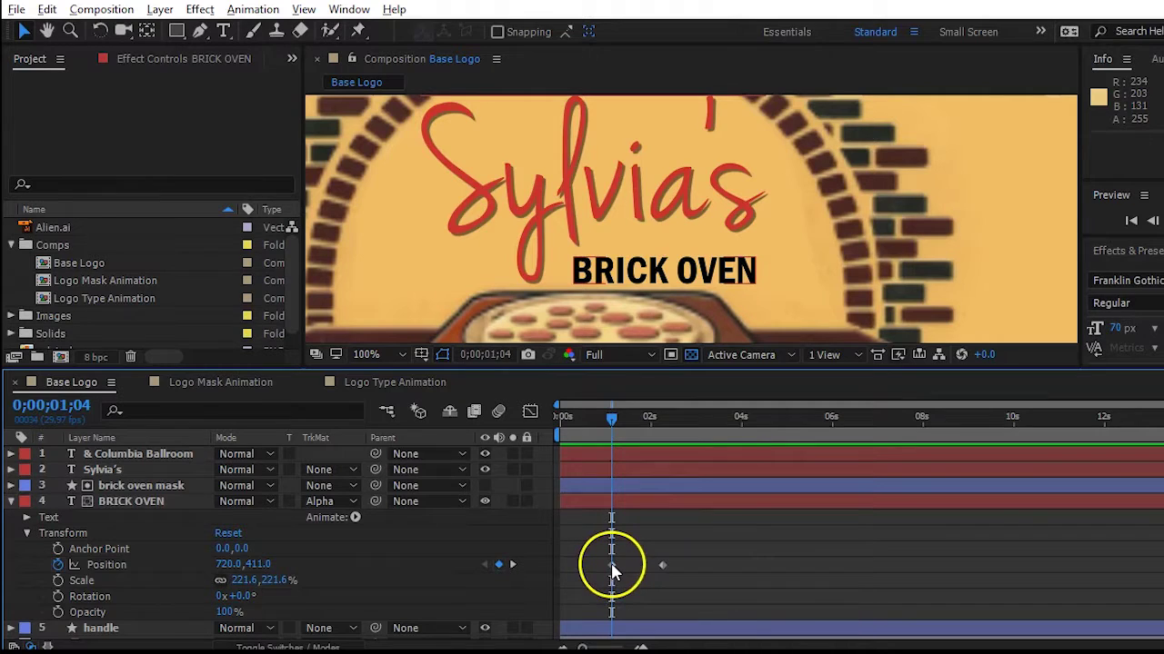
pyautogui.click(612, 567)
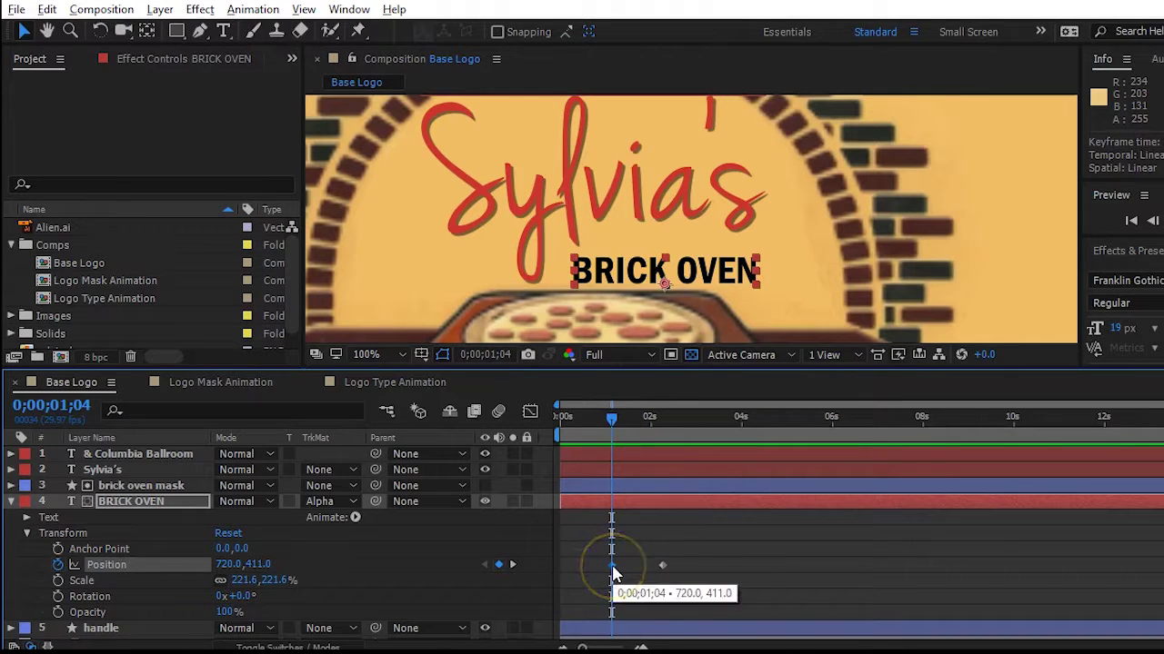
pyautogui.moveTo(623, 295); pyautogui.dragTo(624, 337)
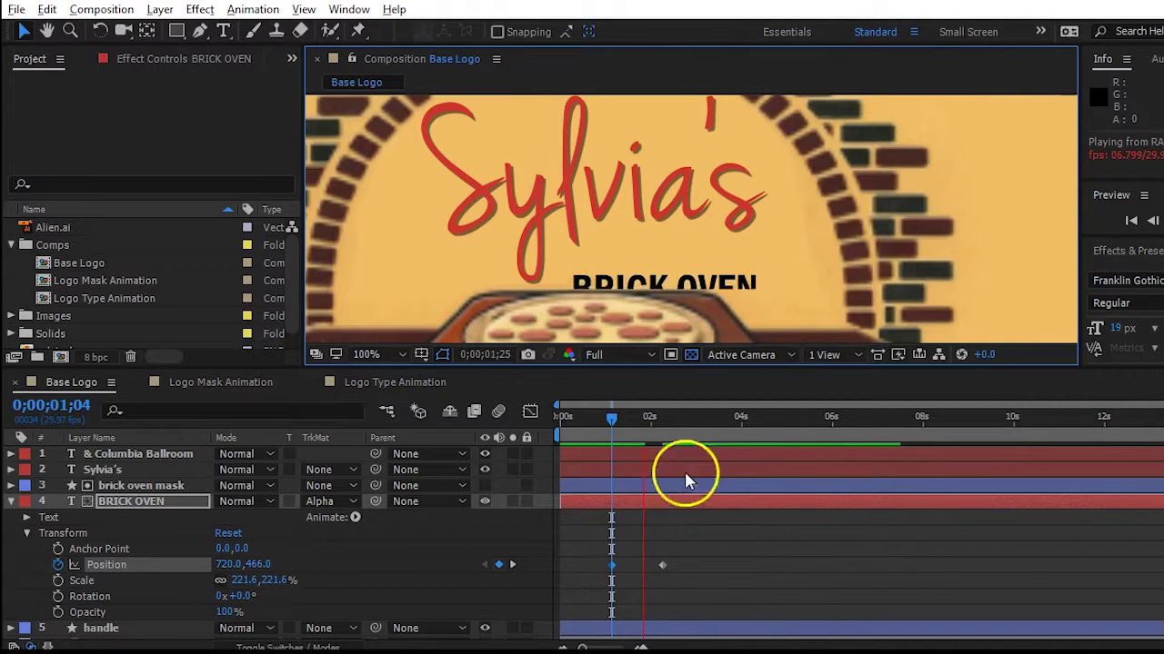
pyautogui.click(590, 417)
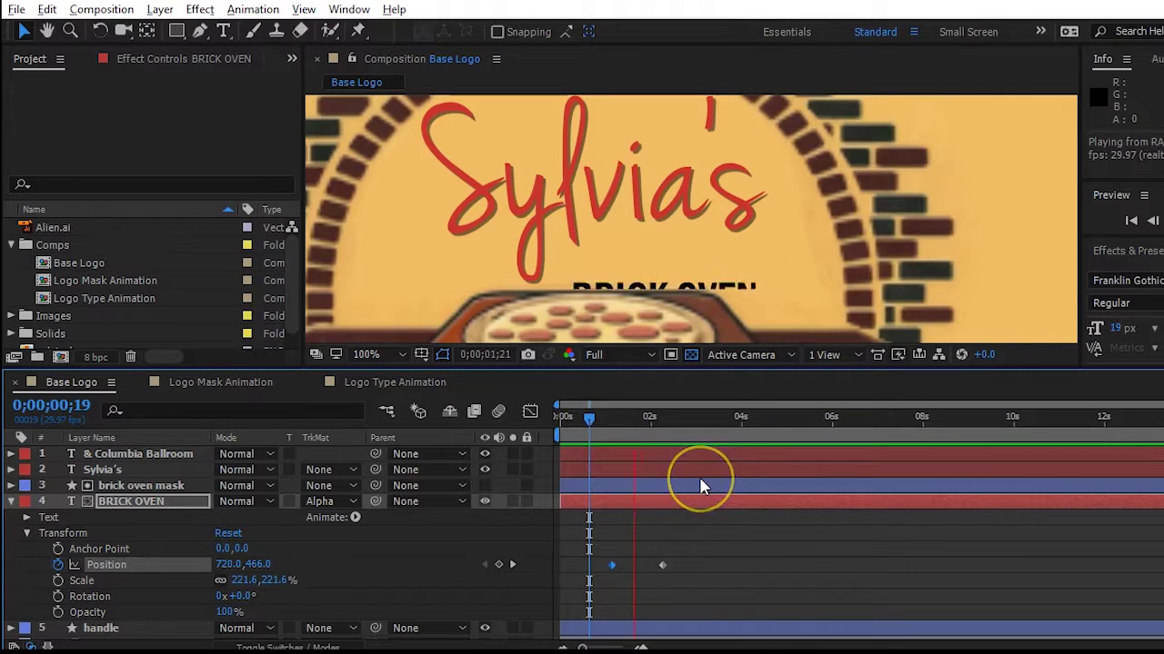
pyautogui.press('space')
# - Shorten the reveal by moving the second Position keyframe to about 1.5 seconds, and preview the faster animation
pyautogui.moveTo(659, 565); pyautogui.dragTo(626, 565)
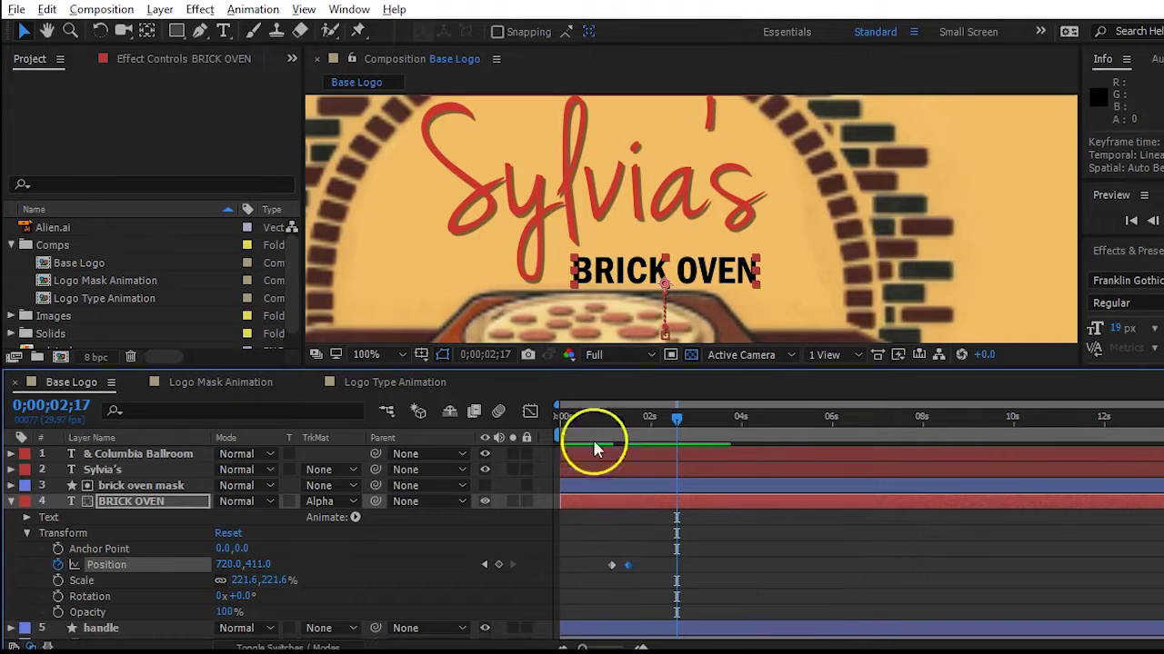
pyautogui.click(578, 411)
pyautogui.click(639, 540)
pyautogui.press('space')
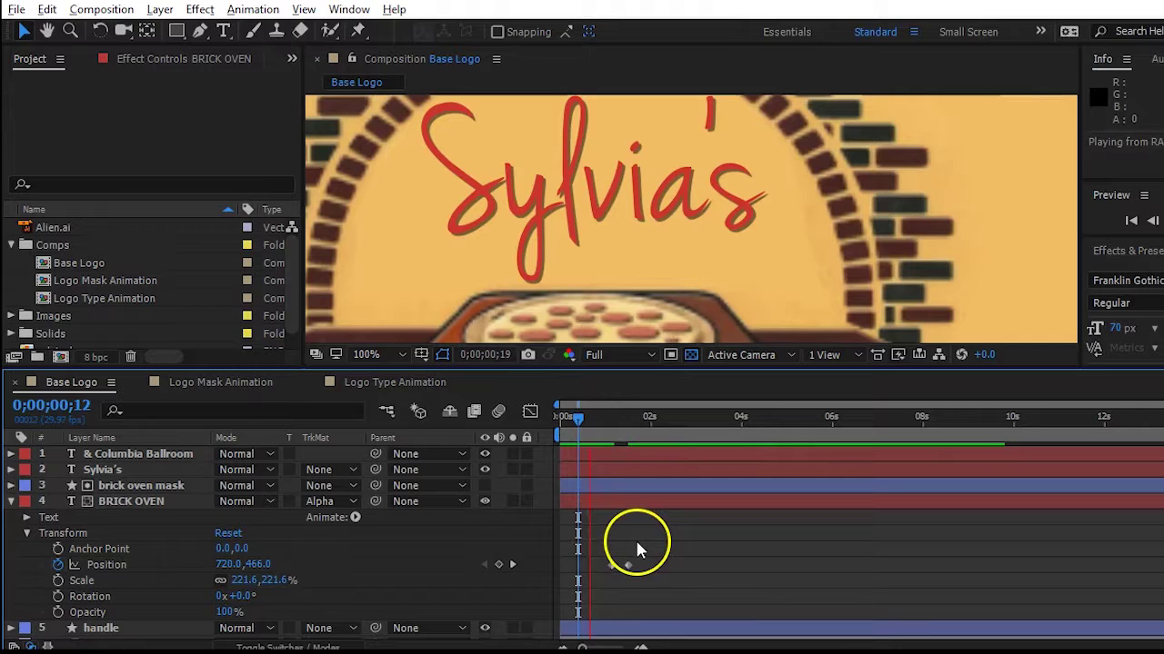
pyautogui.click(592, 416)
pyautogui.press('space')
pyautogui.click(604, 426)
pyautogui.press('space')
pyautogui.press('space')
pyautogui.click(641, 416)
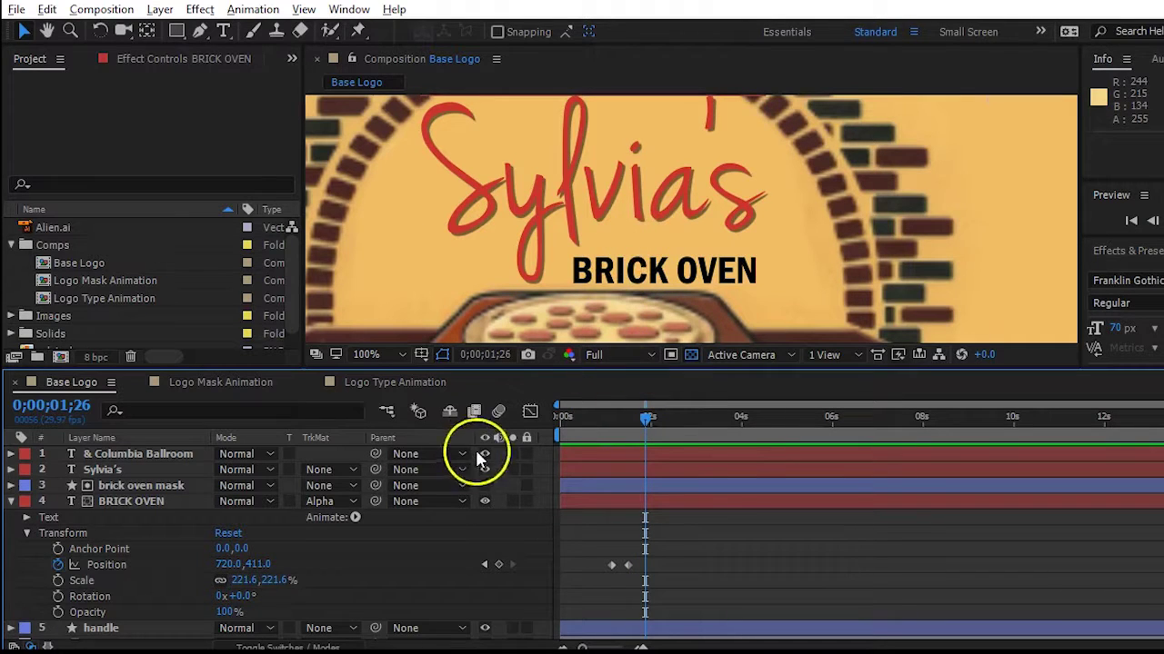
# - Try Alpha Inverted Matte "brick oven mask" on the BRICK OVEN layer and move the text up to test it
pyautogui.click(162, 487)
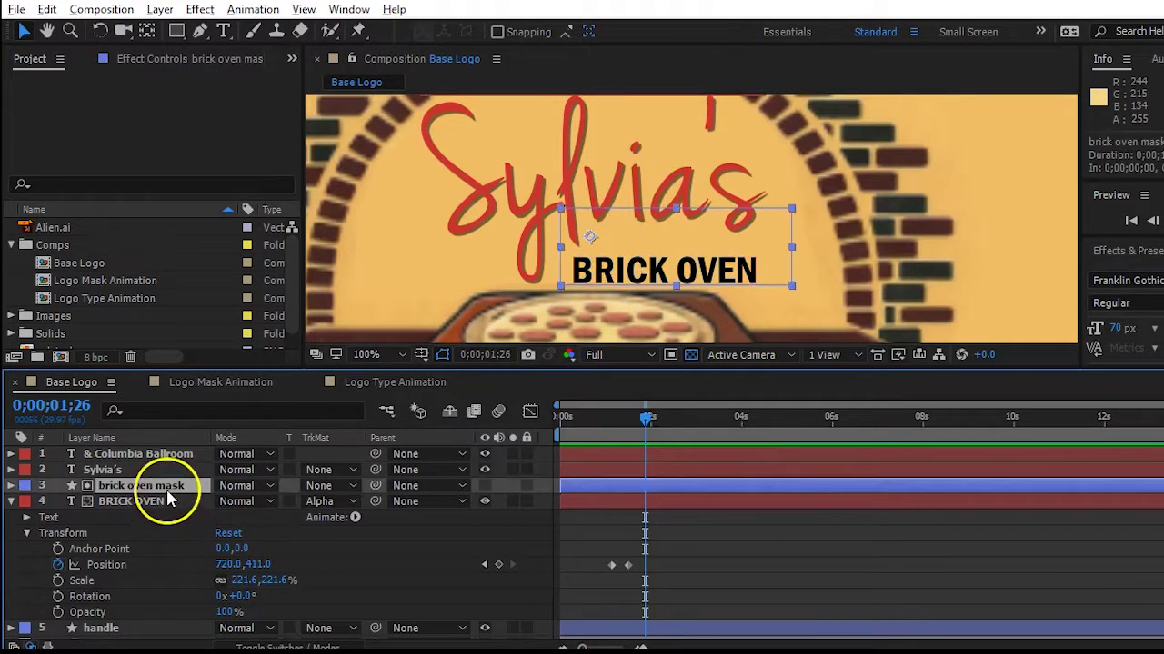
pyautogui.click(169, 501)
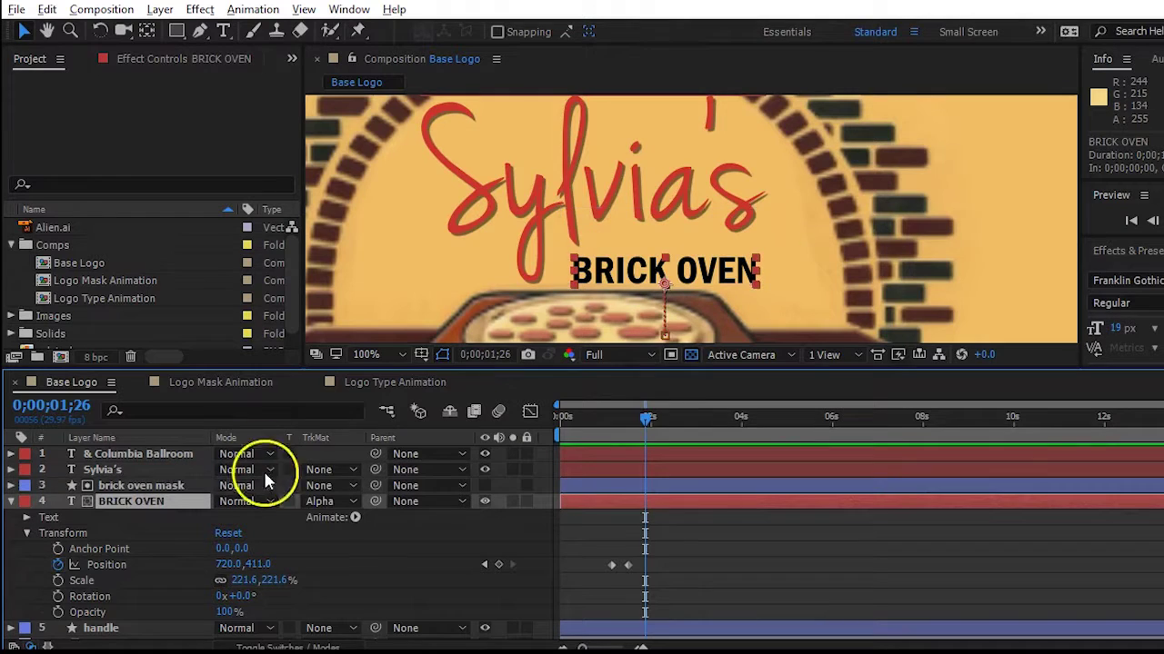
pyautogui.click(351, 501)
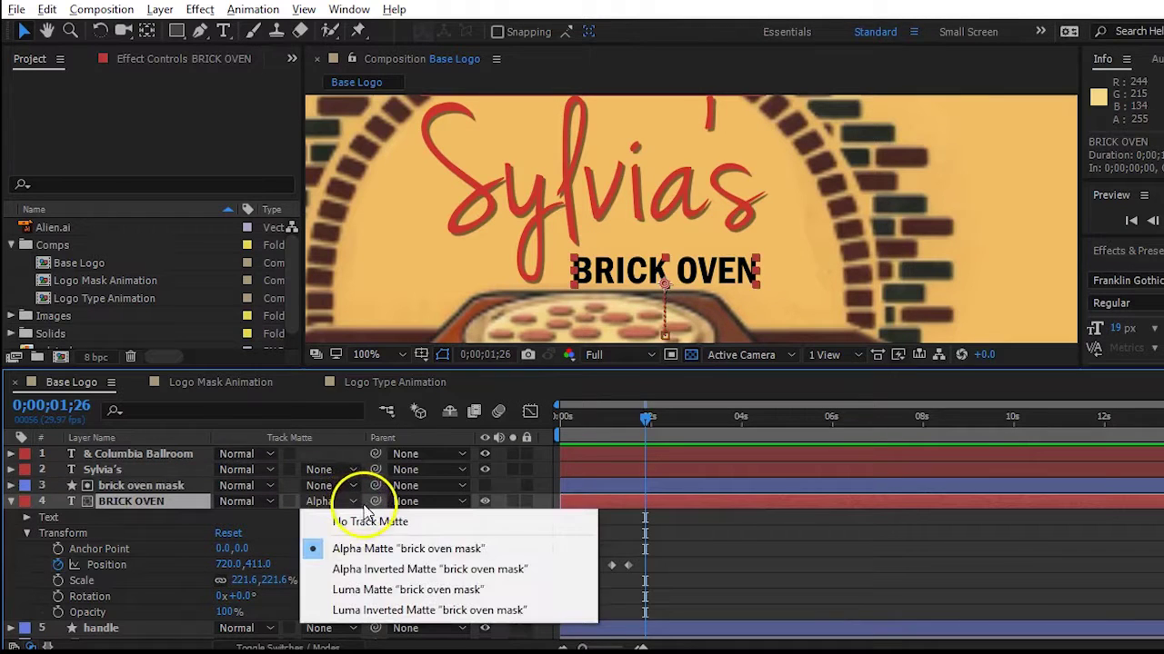
pyautogui.click(389, 570)
pyautogui.moveTo(626, 281); pyautogui.dragTo(645, 268)
# - Undo the text moves and set the BRICK OVEN layer's track matte back to Alpha Matte "brick oven mask"
pyautogui.hotkey('ctrl', 'z')
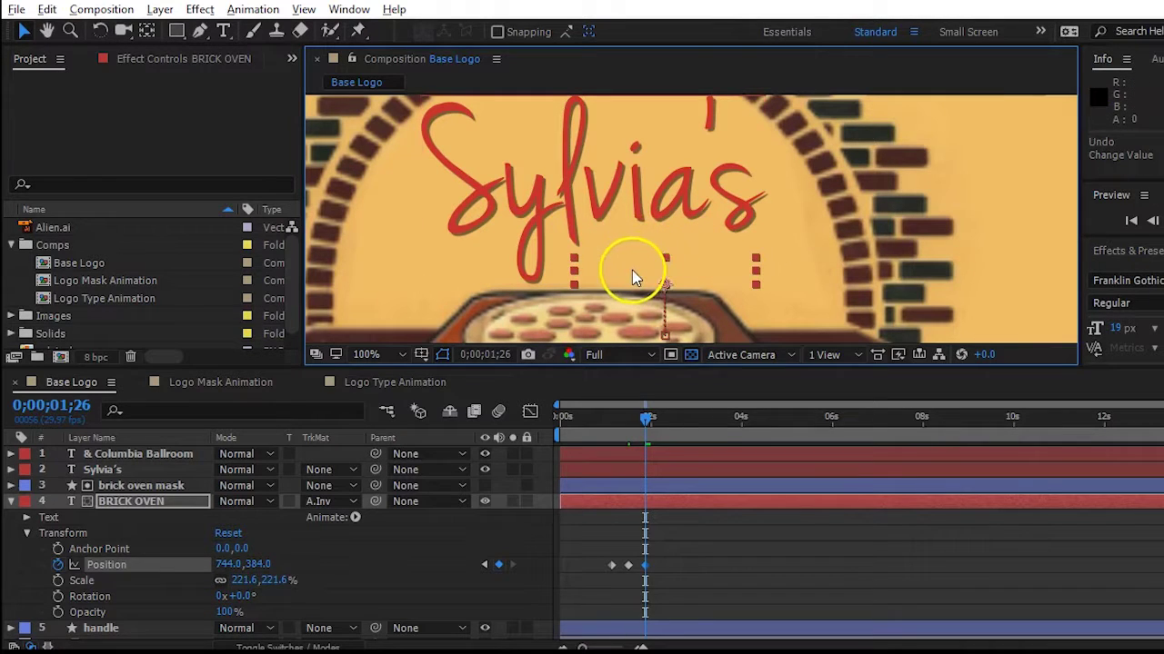
pyautogui.hotkey('ctrl', 'z')
pyautogui.click(345, 500)
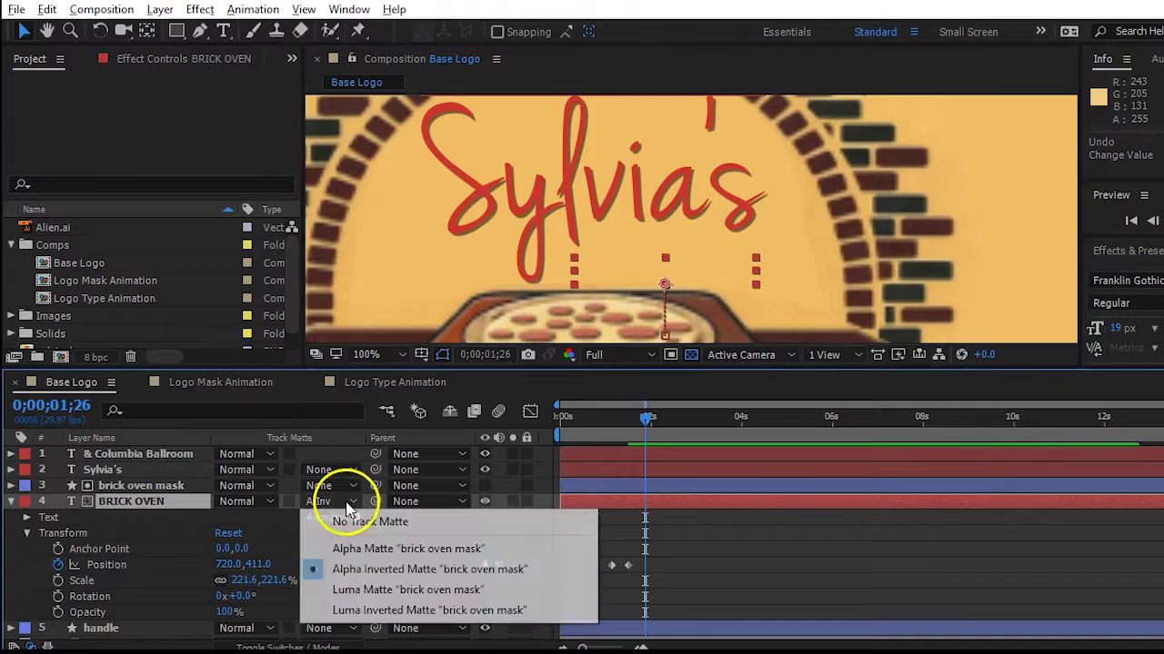
pyautogui.click(380, 549)
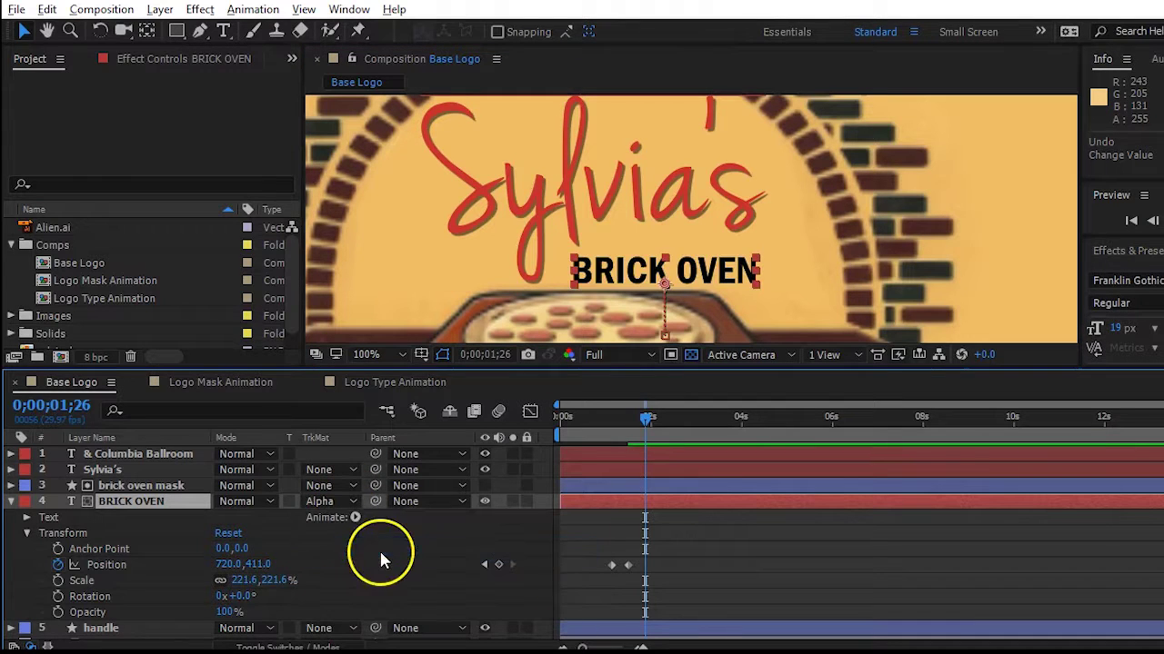